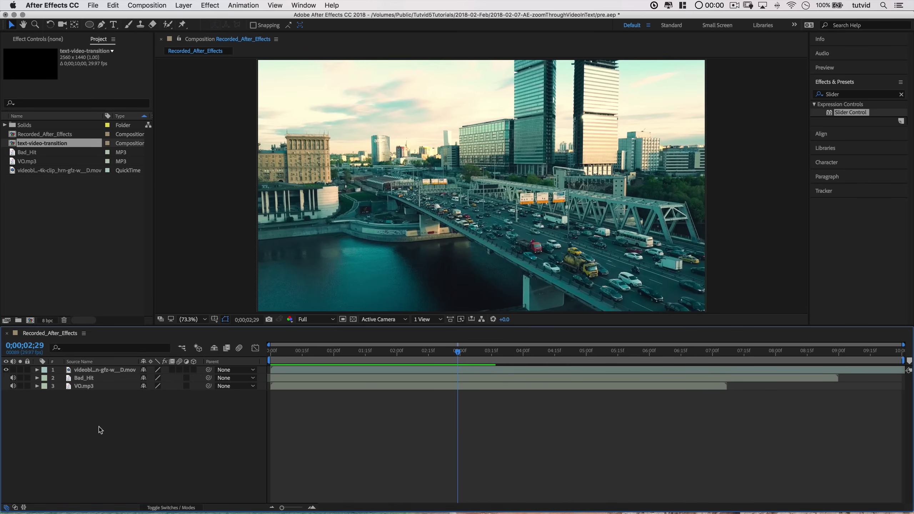
right_click(140, 429)
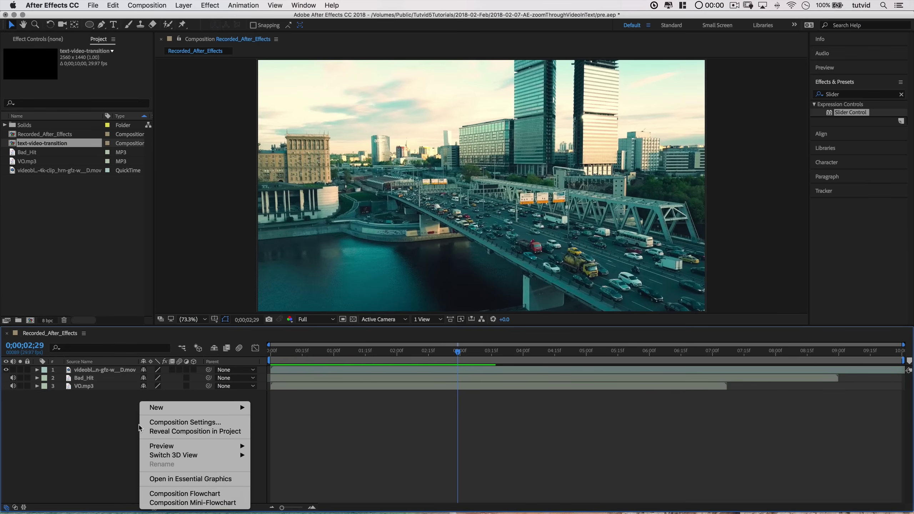
left_click(120, 428)
left_click(88, 370)
left_click(92, 377)
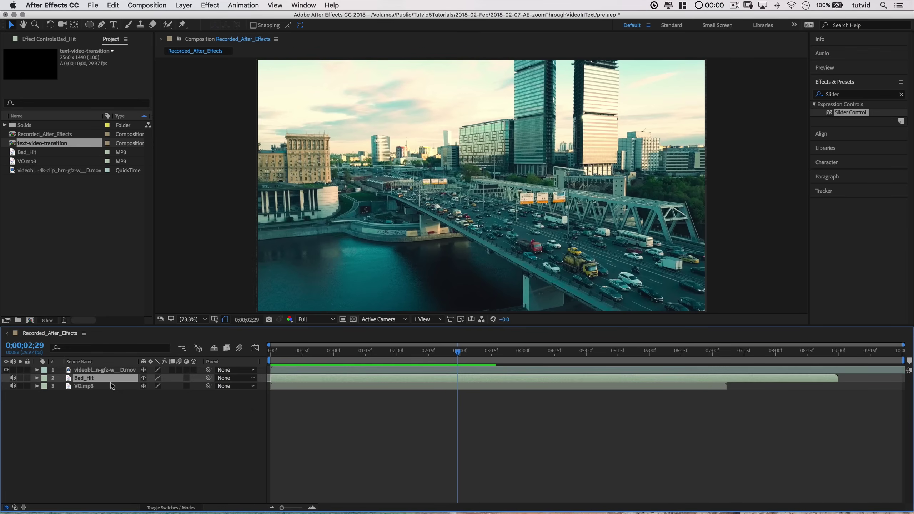
key("l")
key("l")
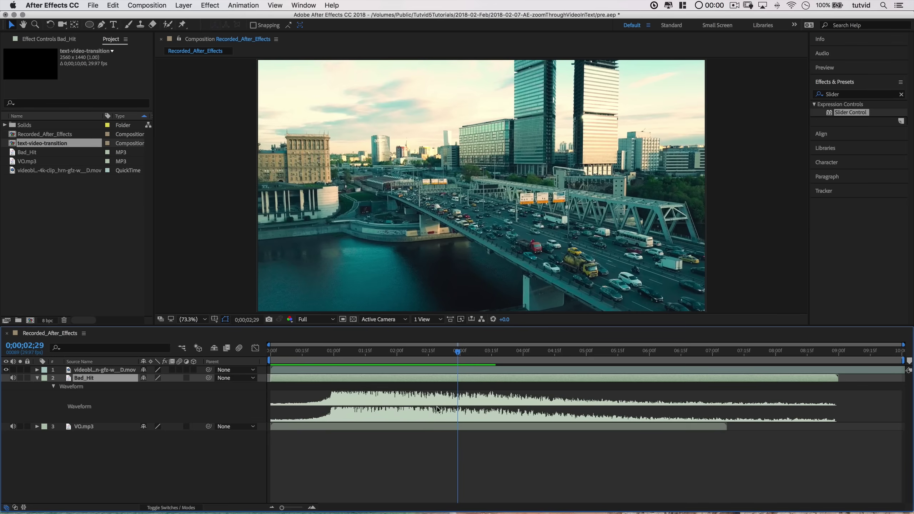
key("Home")
key("space")
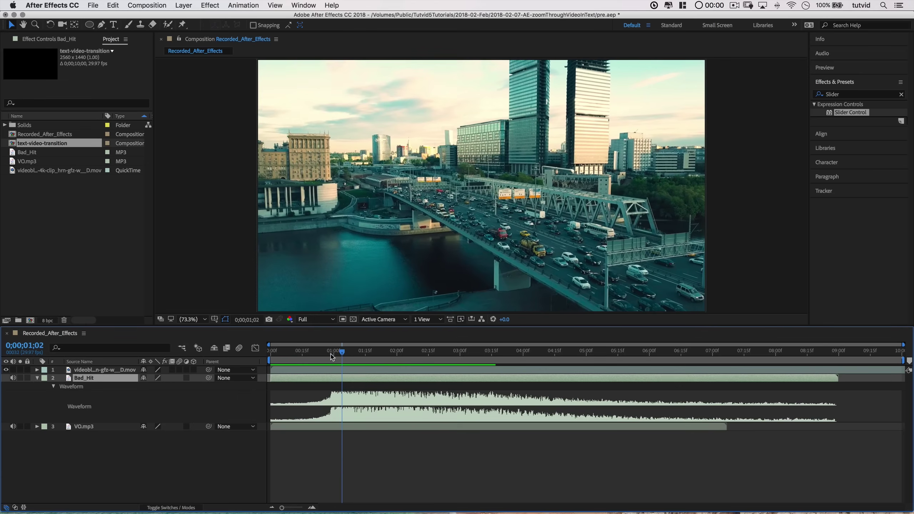
key("space")
left_click(119, 427)
key("l")
key("l")
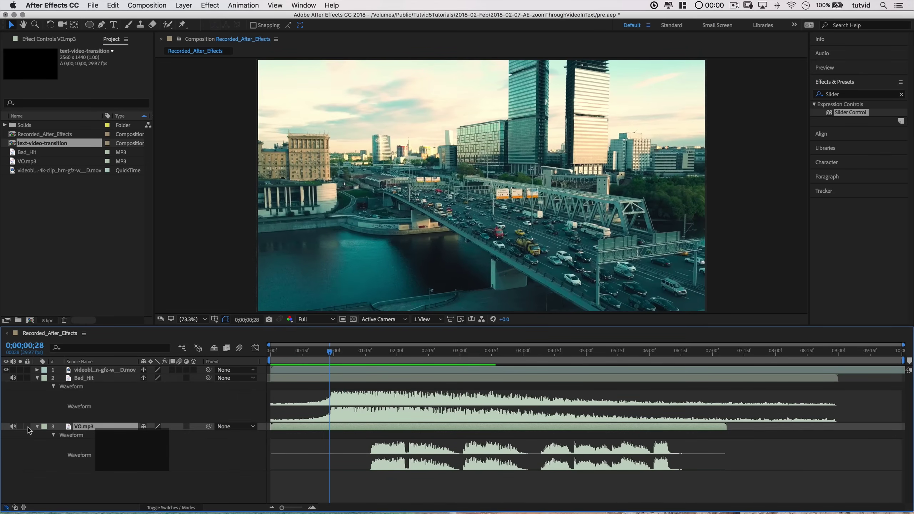
left_click(37, 427)
left_click(37, 378)
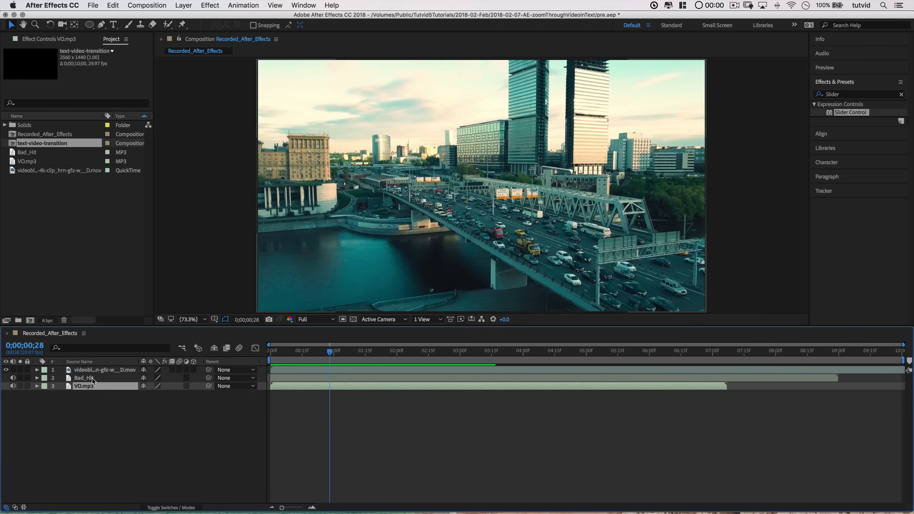
key("Home")
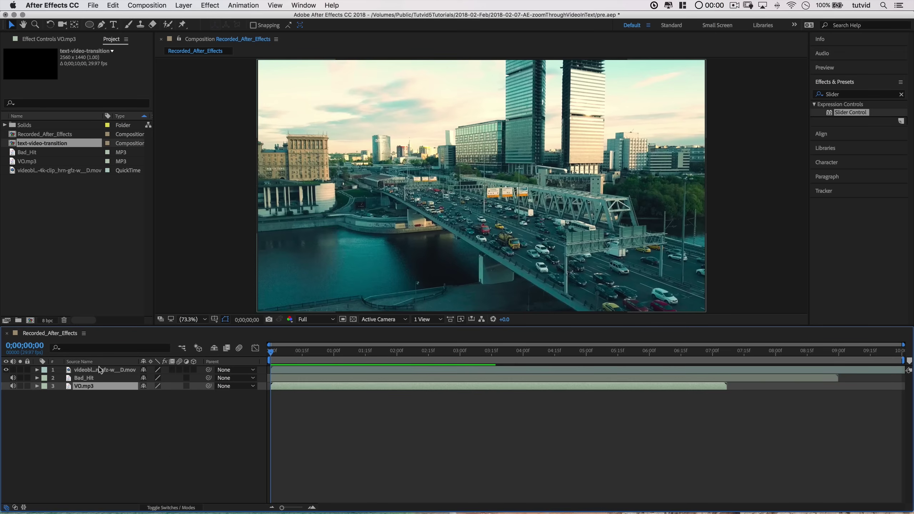
left_click(86, 467)
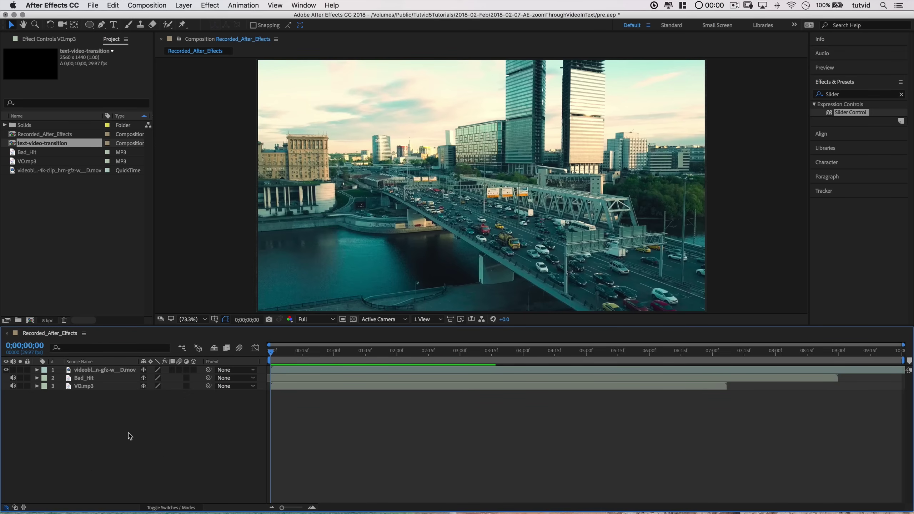
Create a black 2560×1440 solid named CoverUp on top of the city footage.
right_click(94, 404)
mouse_move(151, 407)
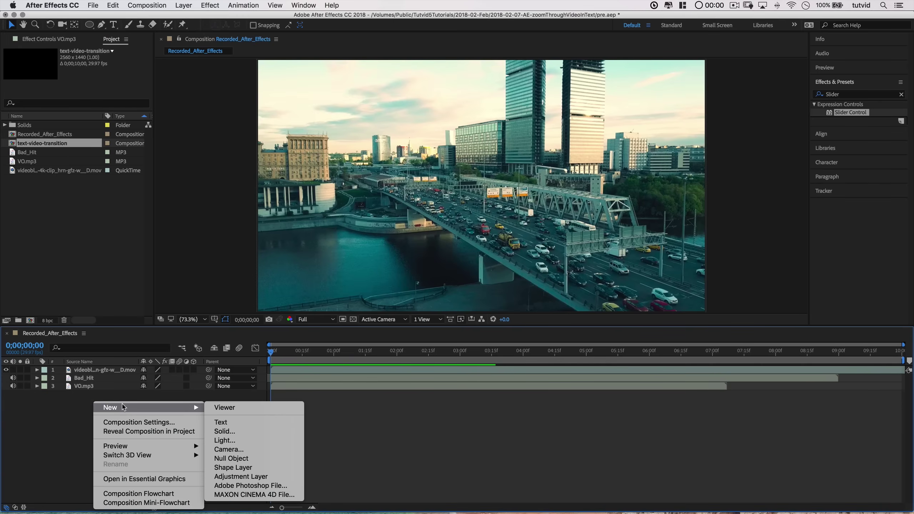
left_click(234, 432)
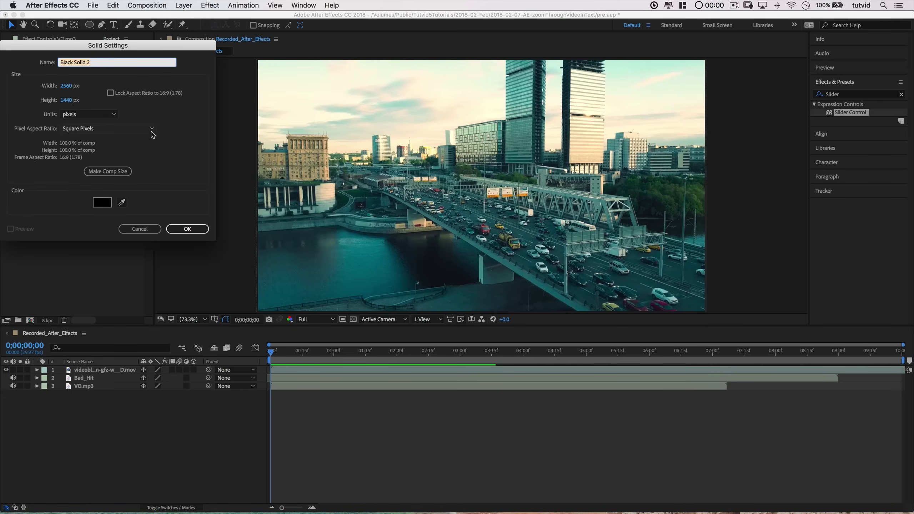
type("CoverUp")
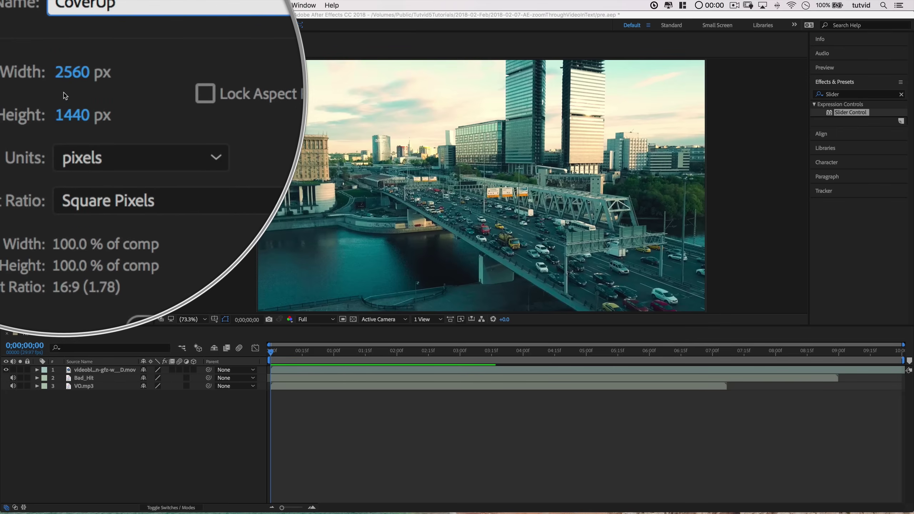
left_click(188, 229)
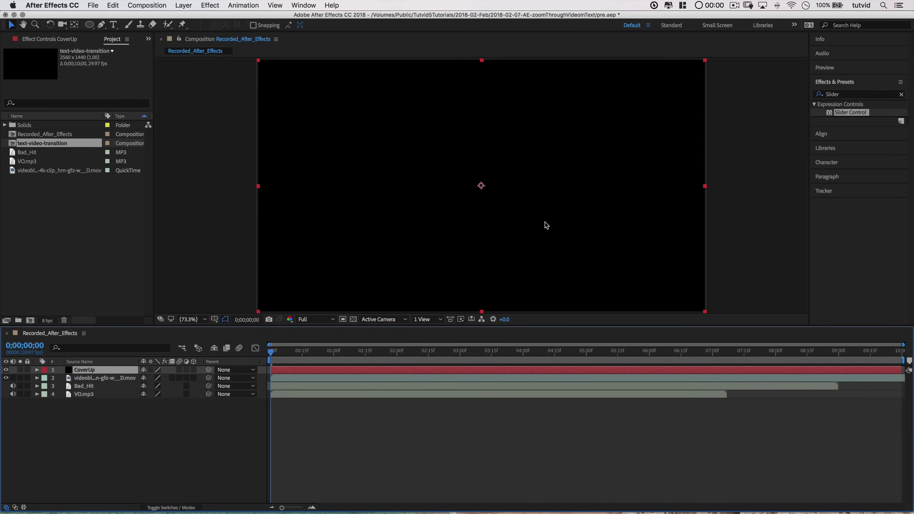
Type an orange RUSSIA text layer in the viewer and drag it toward the frame centre.
left_click(114, 26)
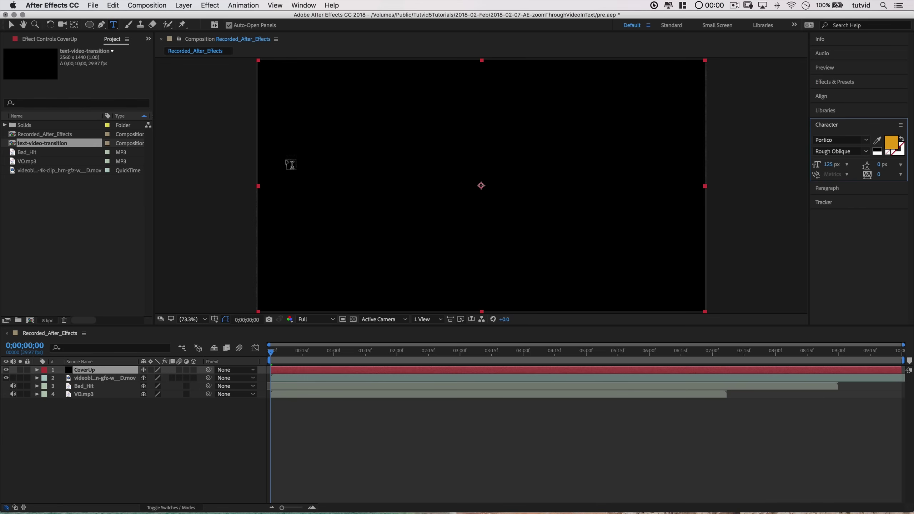
left_click(456, 166)
type("RUSSIA")
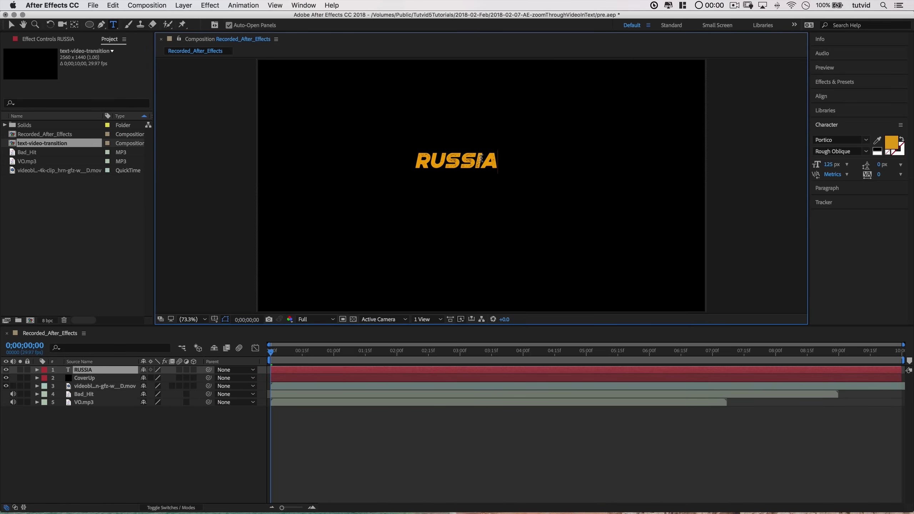
left_click(11, 25)
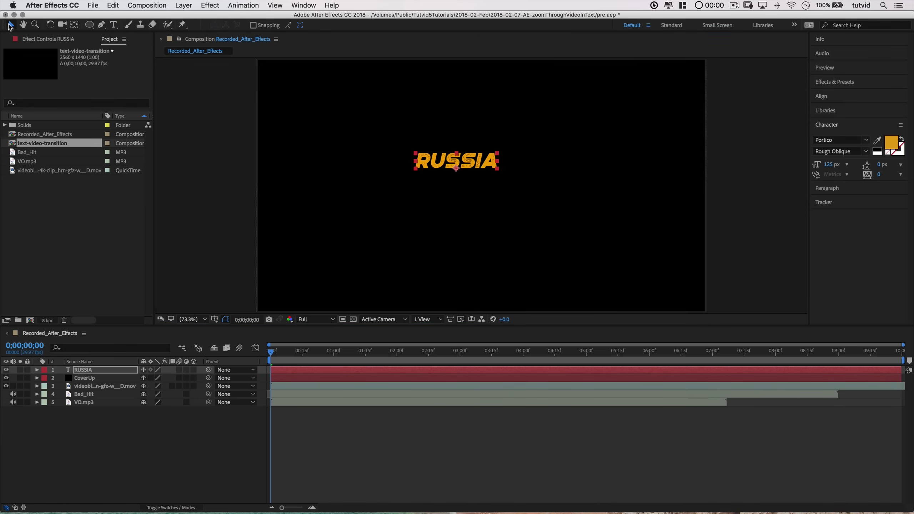
left_click_drag(456, 168, 484, 197)
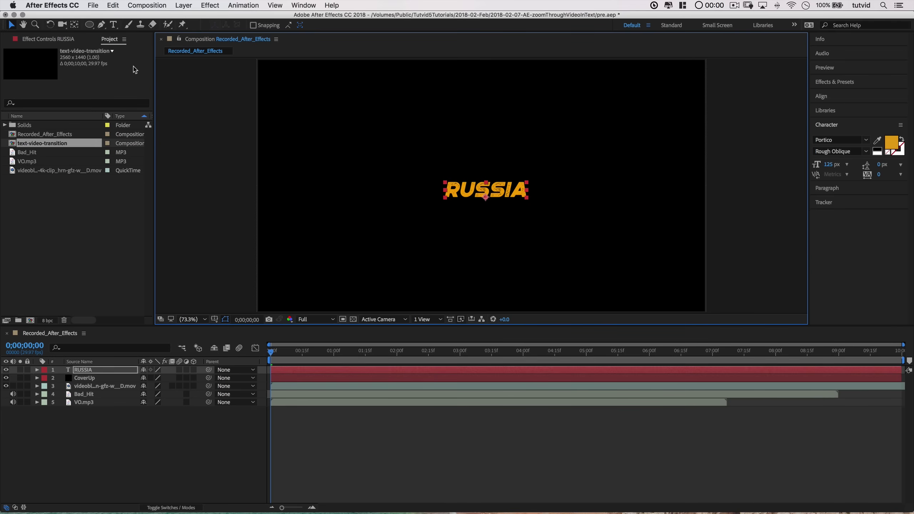
left_click(74, 24)
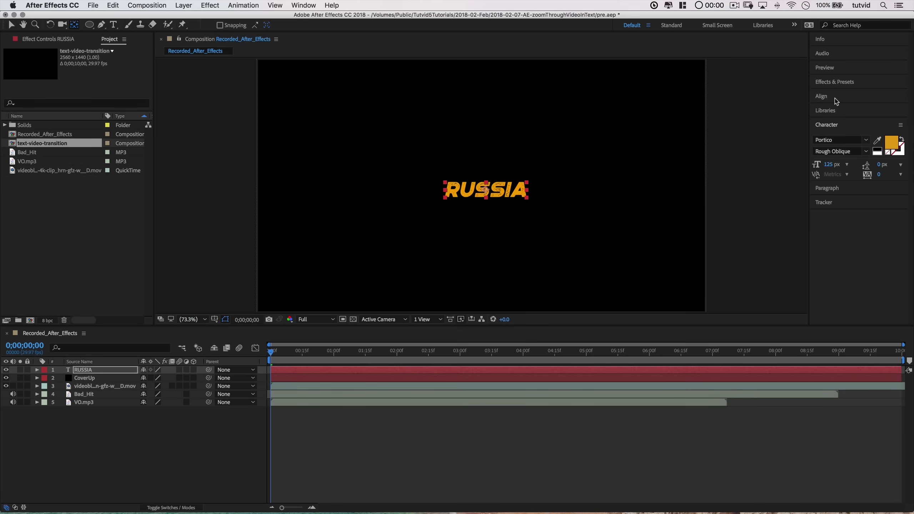
Centre RUSSIA horizontally and vertically in the composition, then return to the Selection tool.
left_click(824, 96)
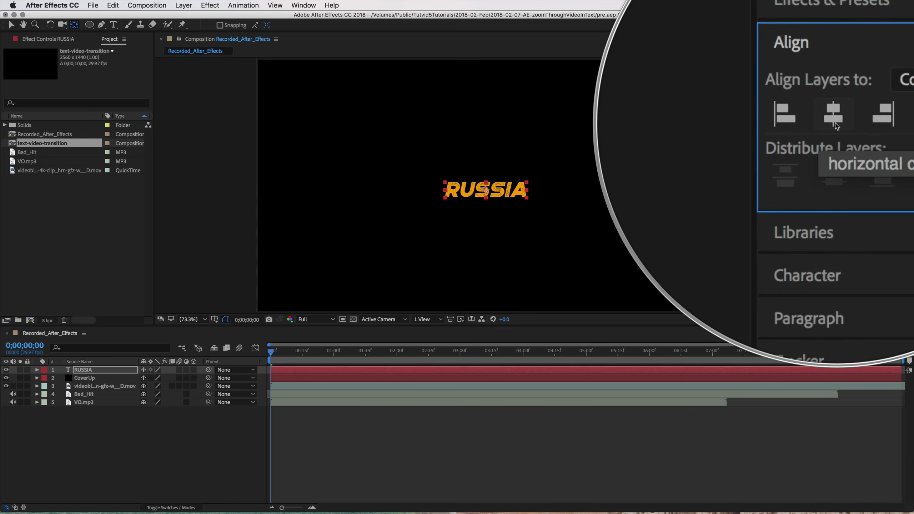
left_click(836, 122)
left_click(885, 121)
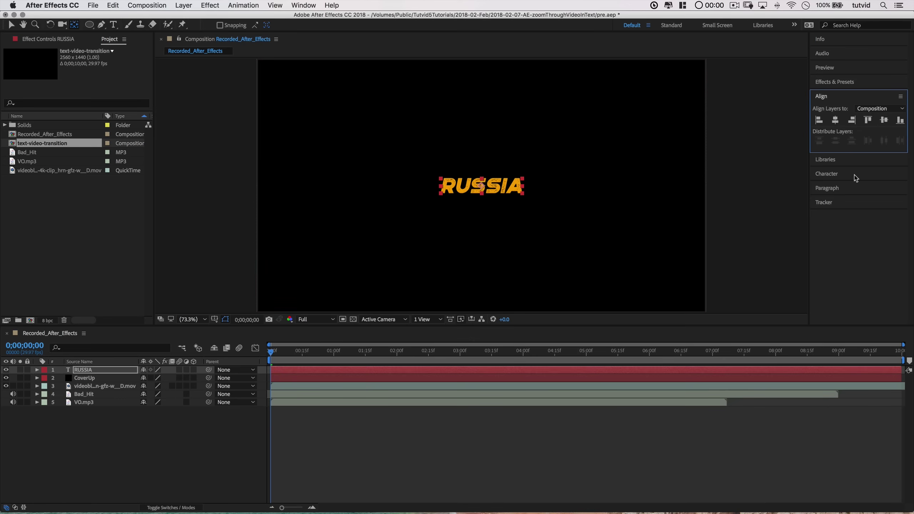
left_click(827, 174)
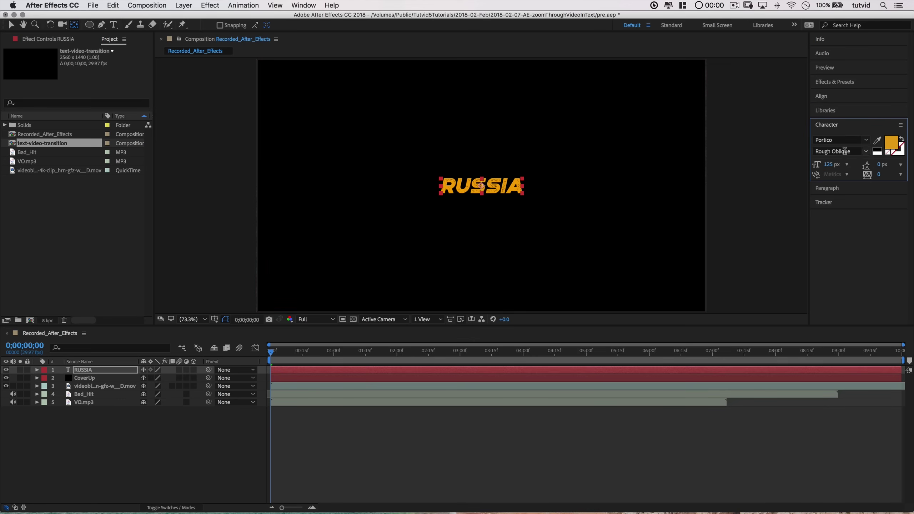
left_click(828, 188)
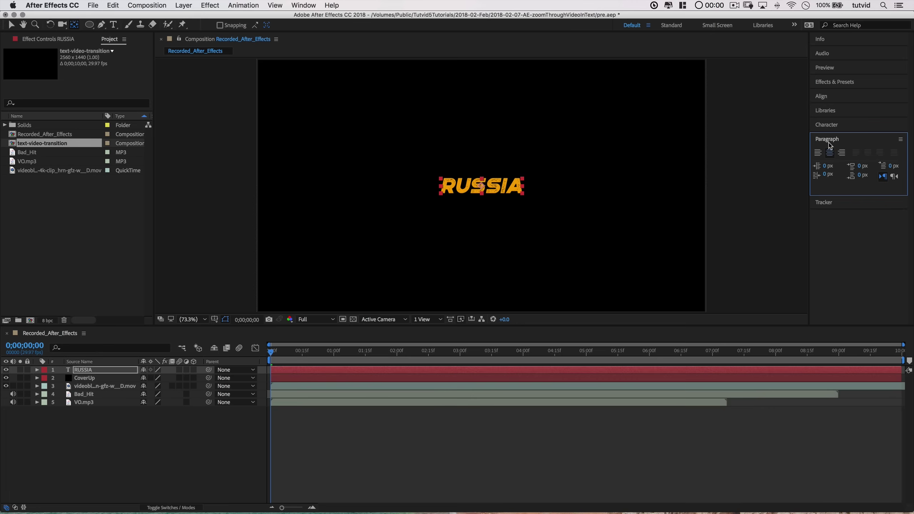
left_click(827, 125)
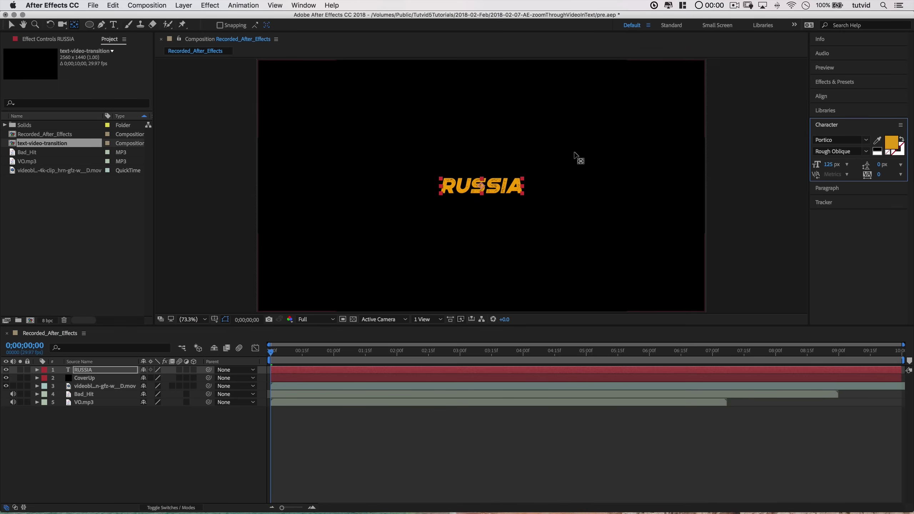
key("v")
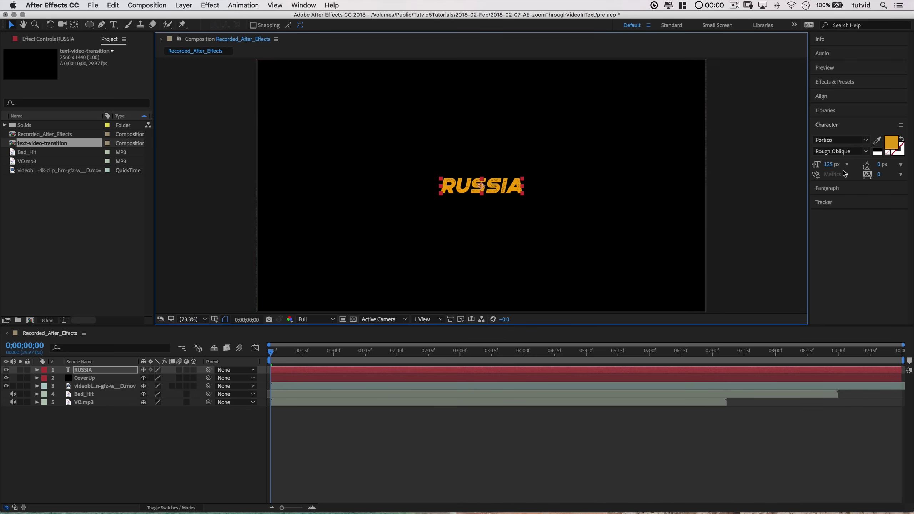
Set the RUSSIA font size to 350 px and re-centre it vertically.
left_click(828, 165)
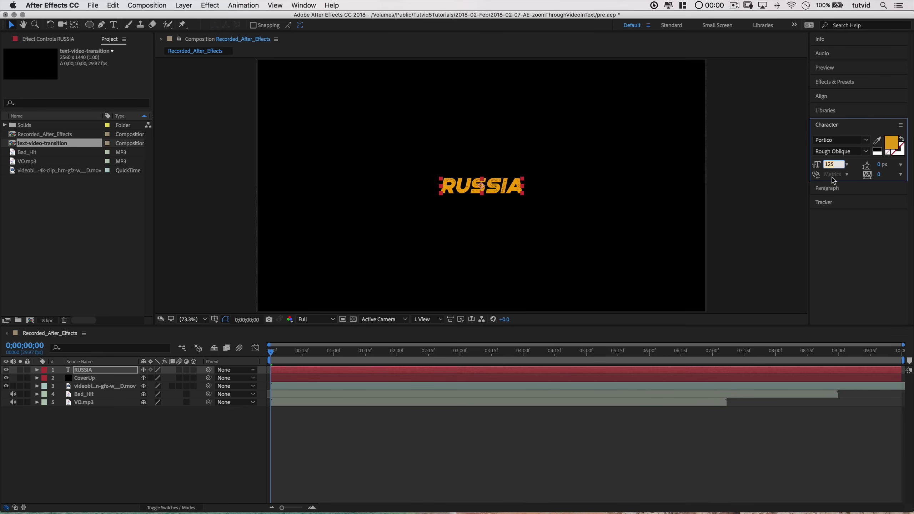
type("350")
key("Tab")
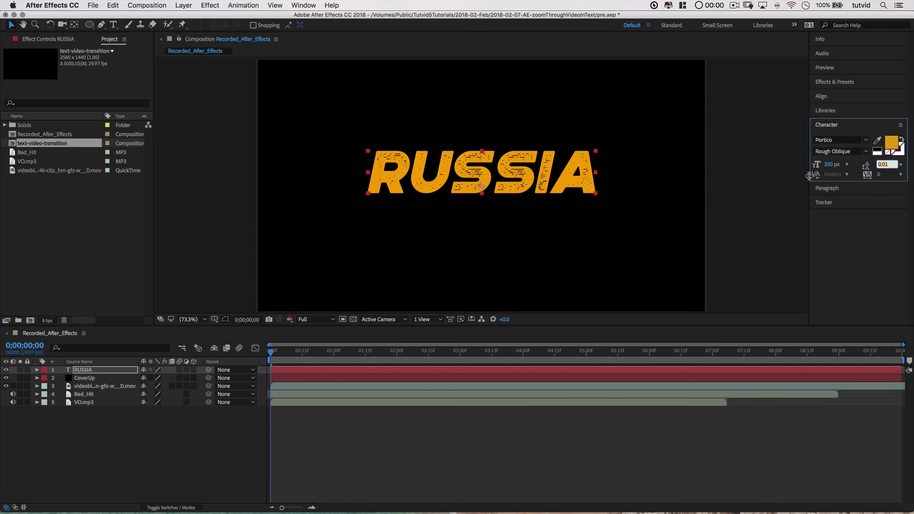
left_click(825, 97)
left_click(885, 120)
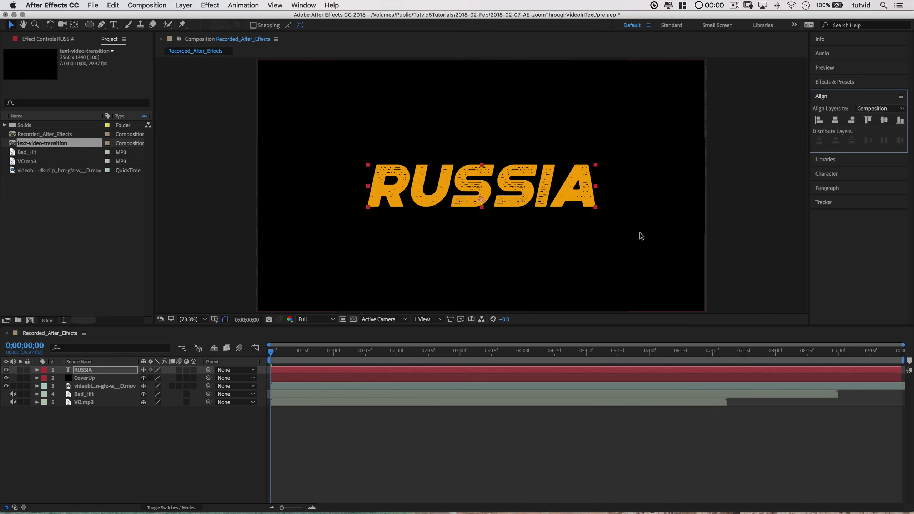
Change the RUSSIA text fill colour to white.
left_click(838, 174)
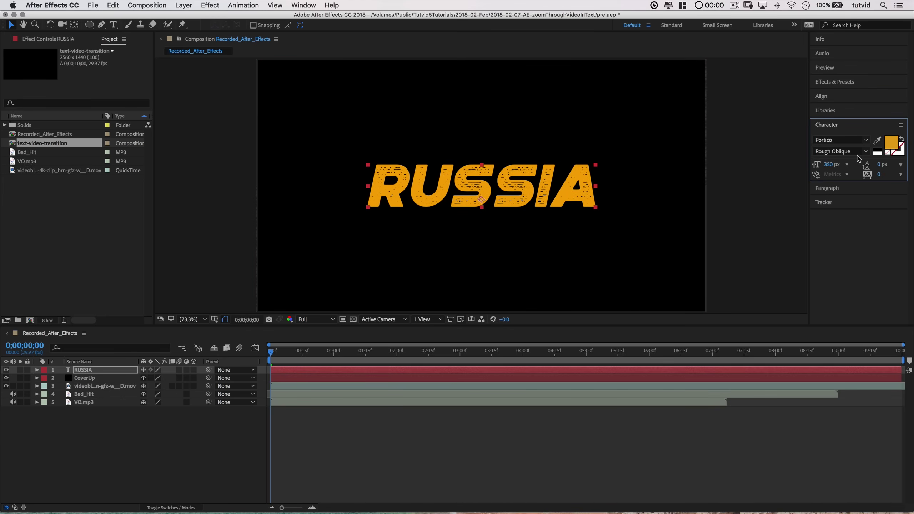
left_click(891, 143)
left_click_drag(106, 98, 7, 59)
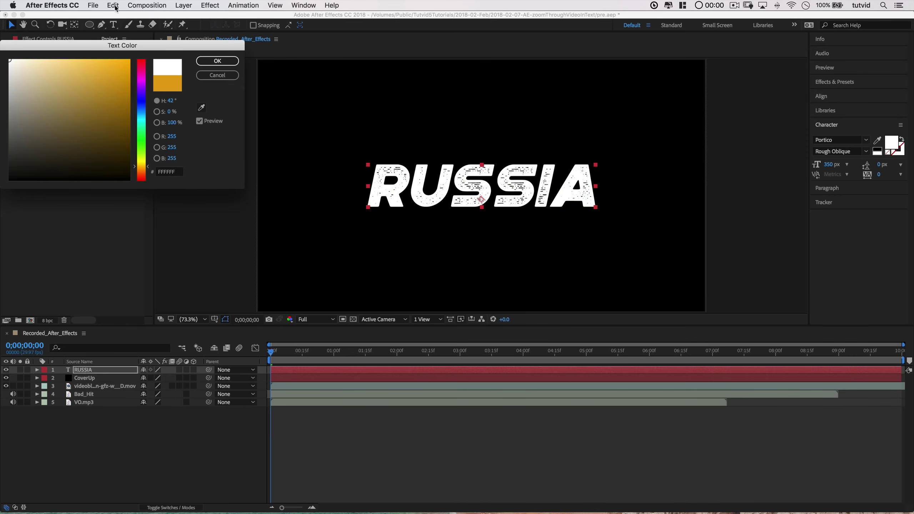
left_click(212, 60)
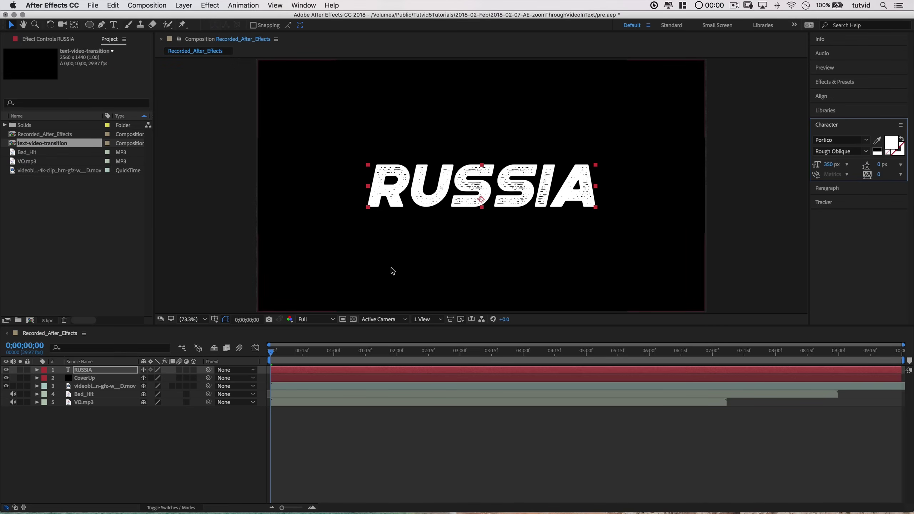
left_click(256, 252)
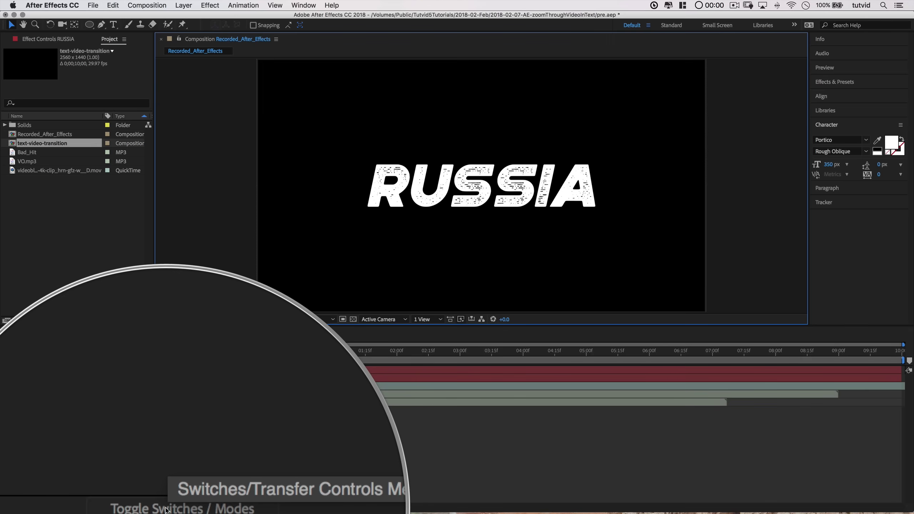
Set CoverUp's track matte to Alpha Inverted Matte "RUSSIA" so footage shows through the letters.
left_click(172, 508)
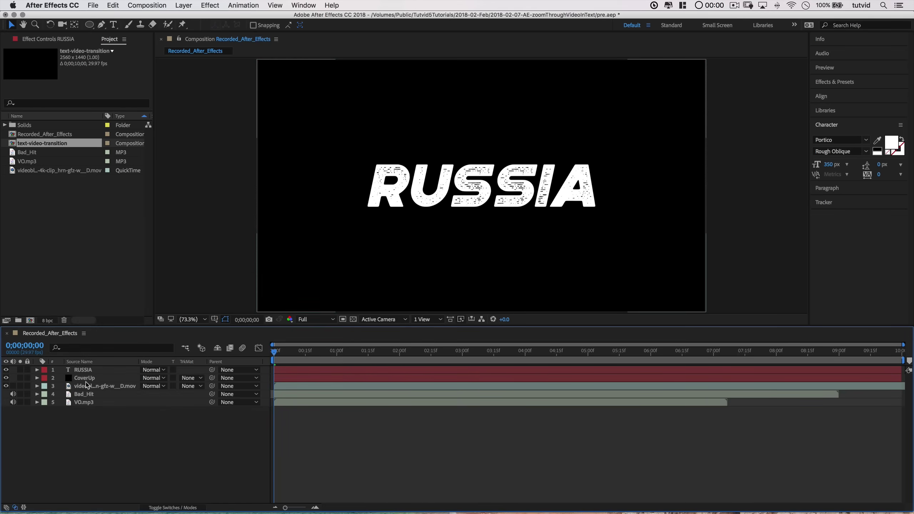
left_click(190, 378)
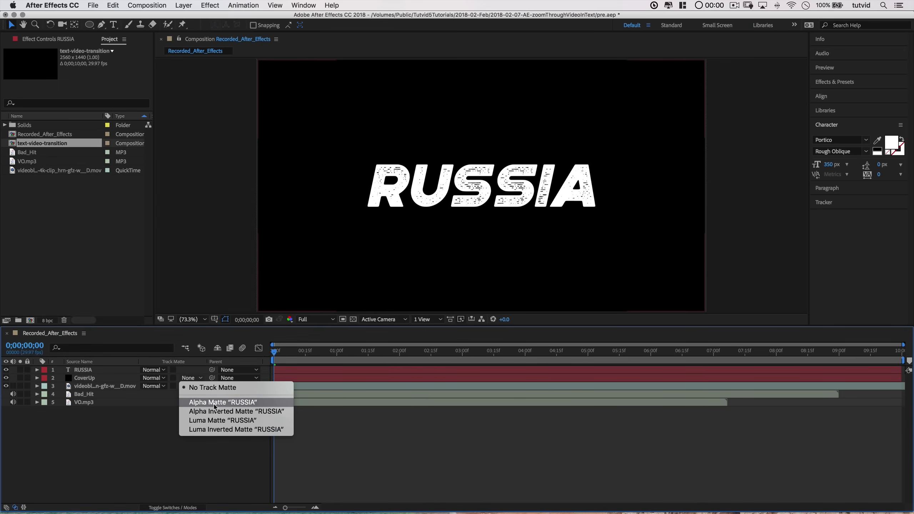
left_click(234, 402)
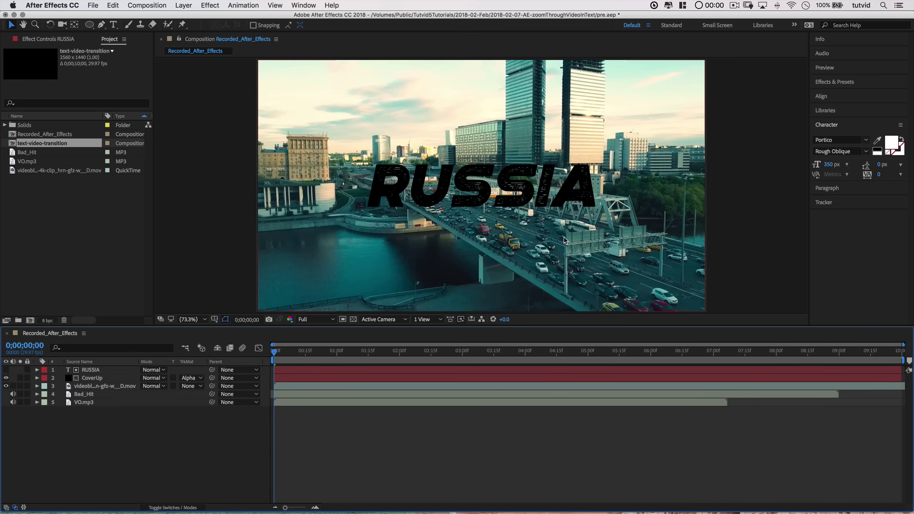
left_click(193, 378)
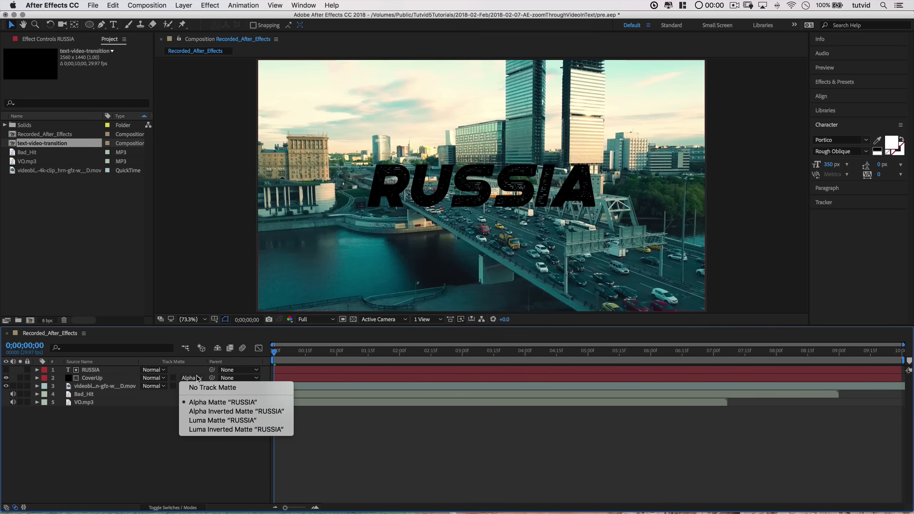
left_click(229, 412)
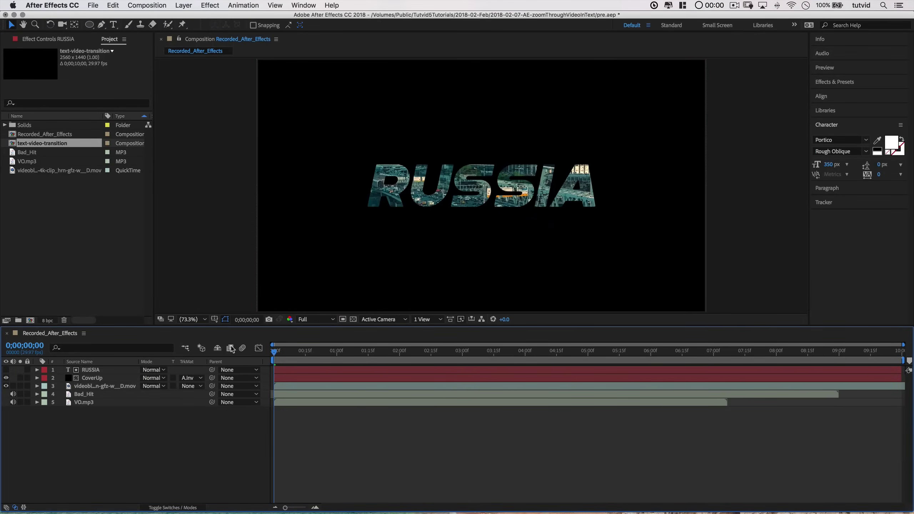
left_click_drag(277, 355, 257, 347)
Add a One-Node Camera 1 with the 50mm preset and dismiss the 2D layers warning.
right_click(148, 439)
mouse_move(184, 409)
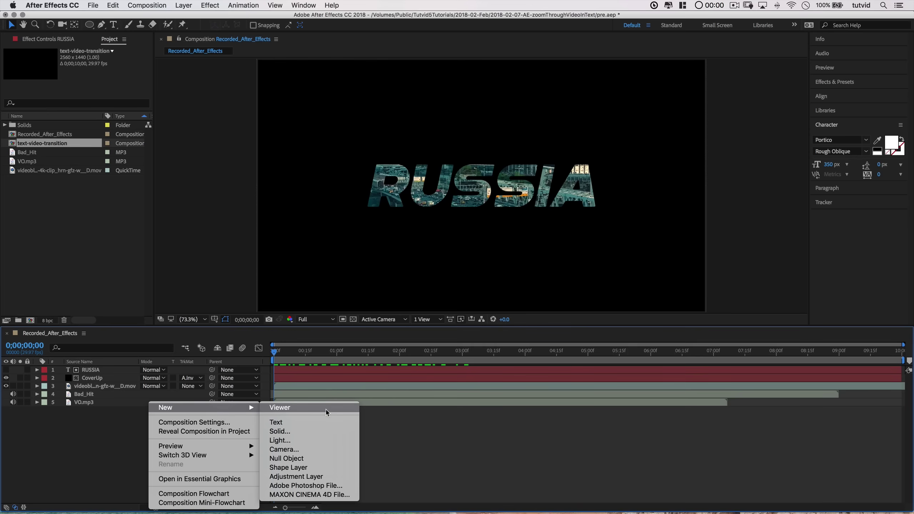
left_click(284, 449)
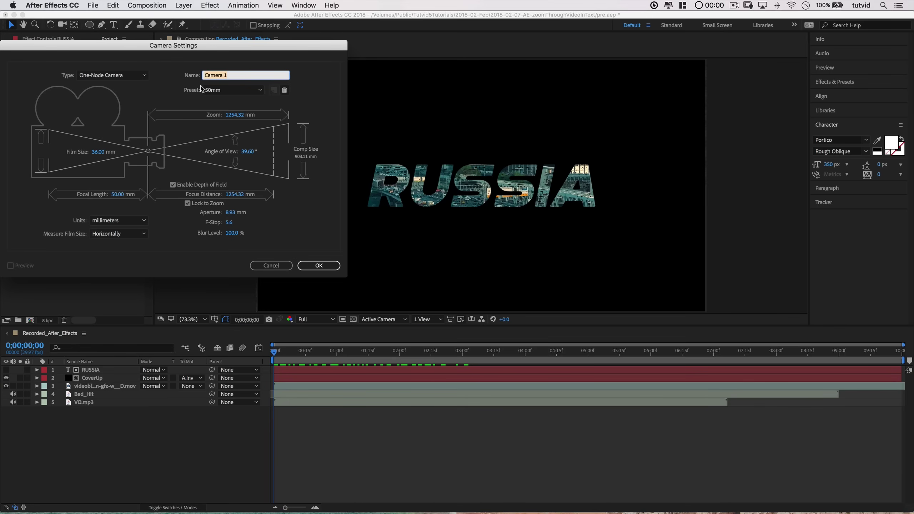
left_click(216, 91)
left_click(218, 159)
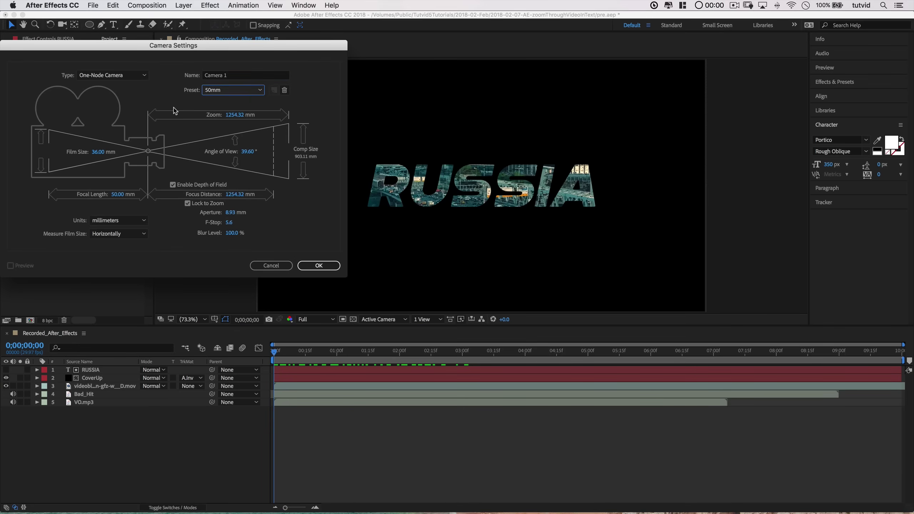
left_click_drag(173, 50, 238, 78)
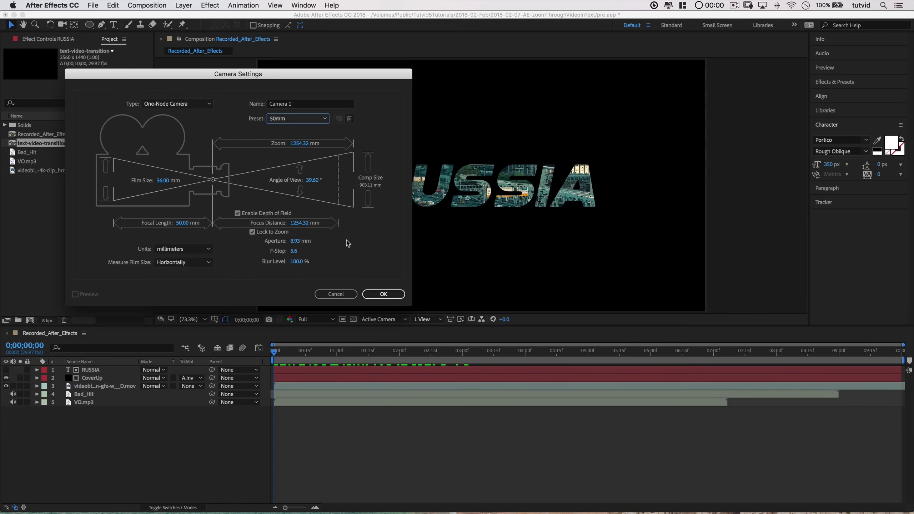
left_click(392, 297)
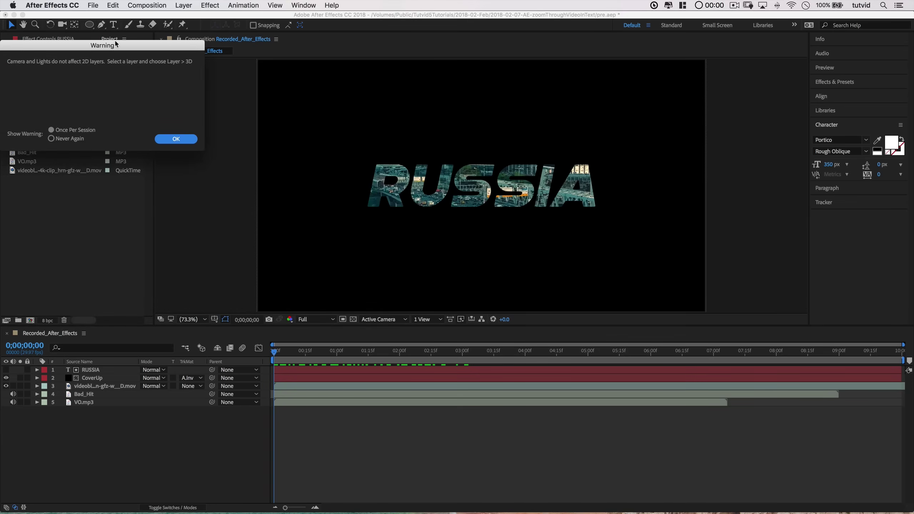
left_click_drag(117, 45, 272, 129)
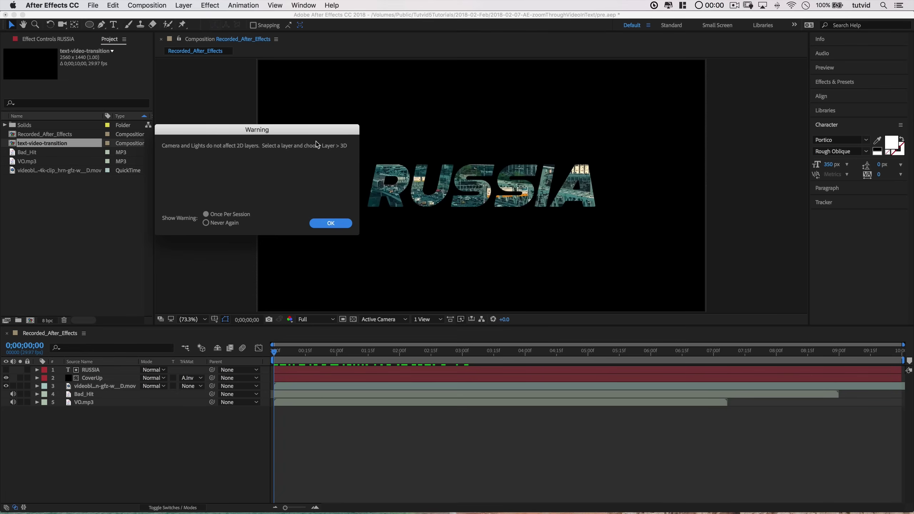
left_click(337, 223)
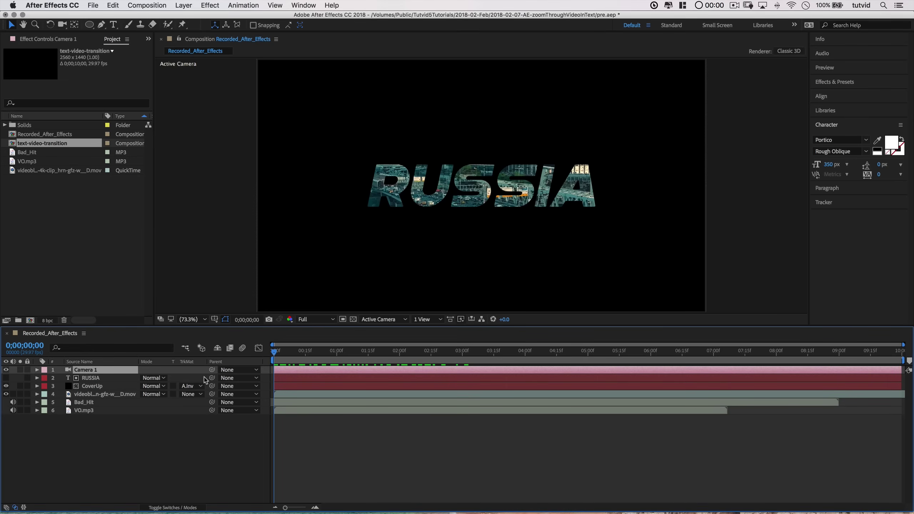
Switch the viewer to 2 Views - Horizontal with the camera view at 50%.
left_click(427, 320)
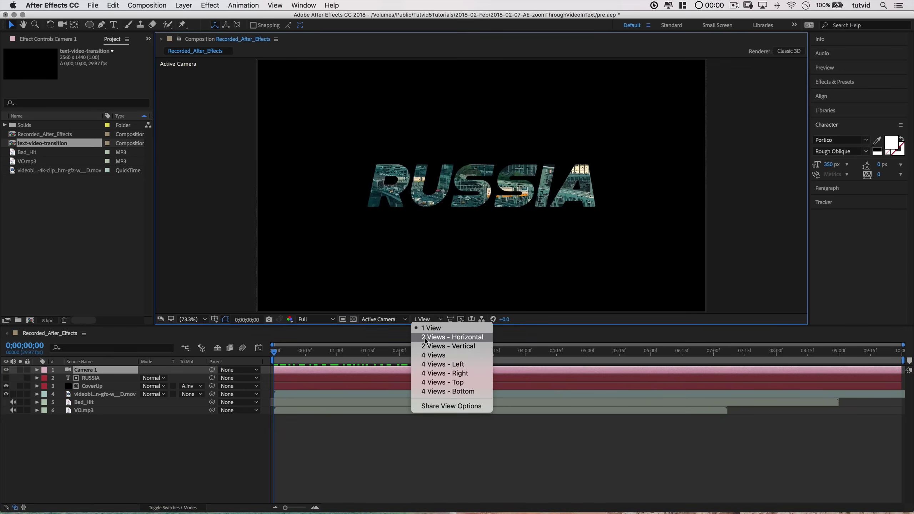
left_click(448, 338)
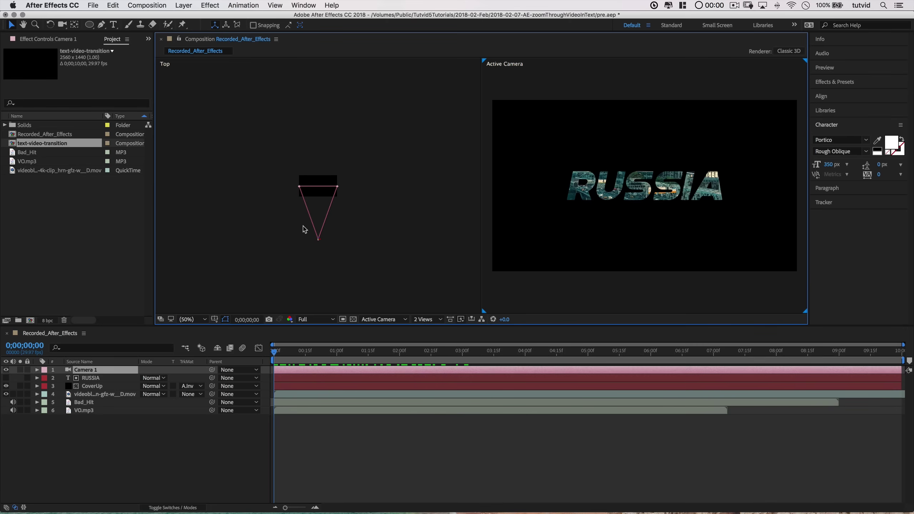
left_click(200, 319)
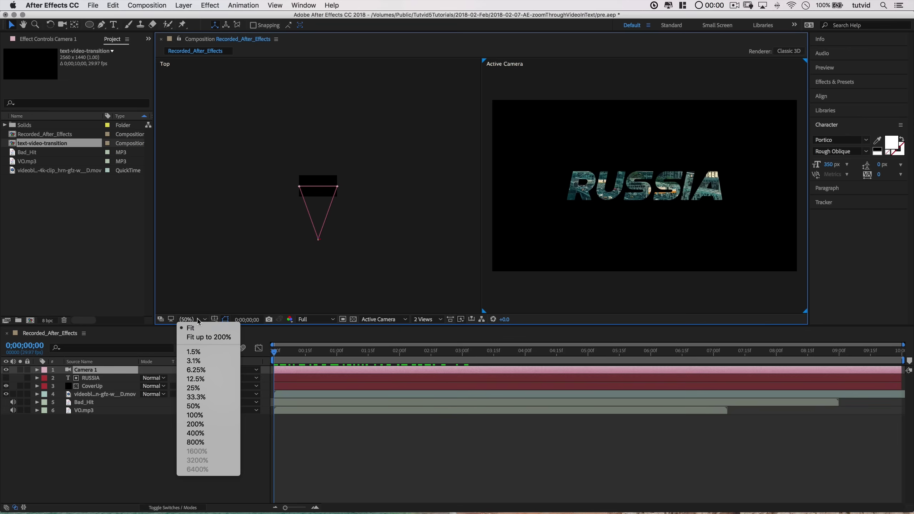
left_click(198, 416)
left_click(509, 69)
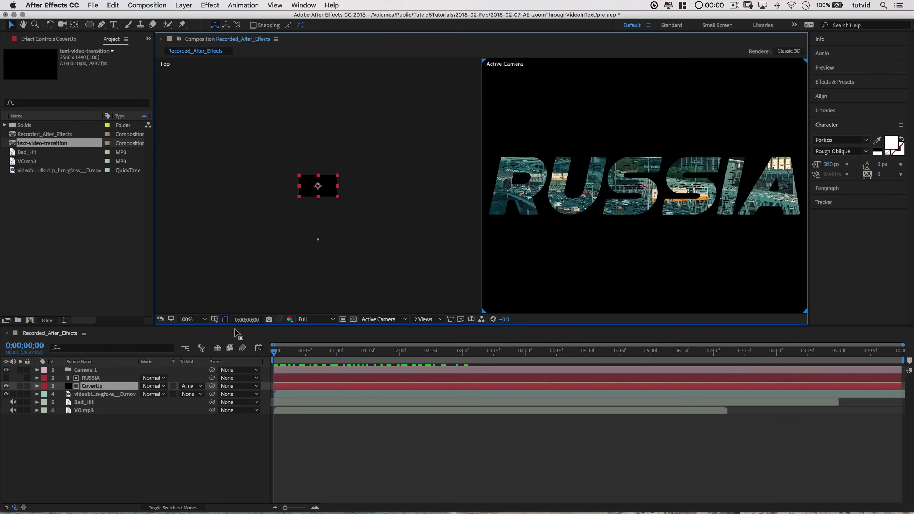
left_click(198, 319)
left_click(194, 406)
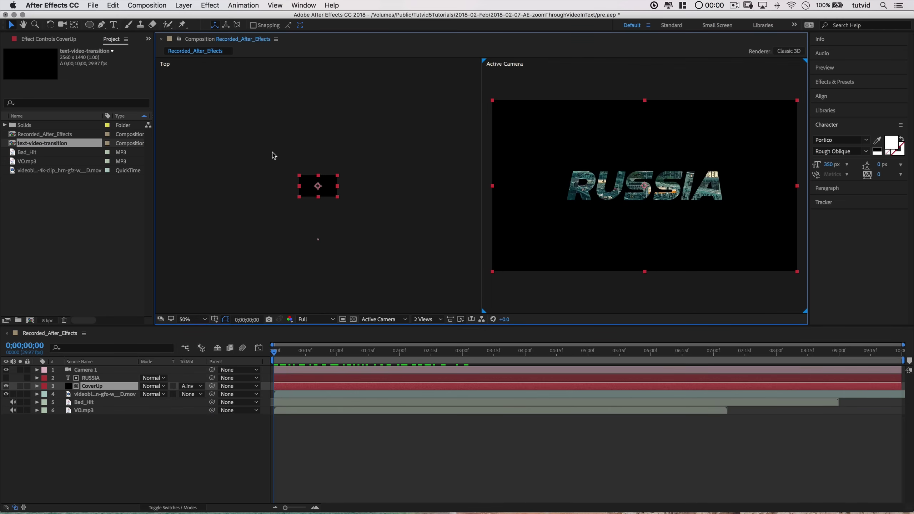
Zoom the Top view out to 12.5% and select Camera 1 to show its wireframe.
left_click(203, 113)
left_click(185, 320)
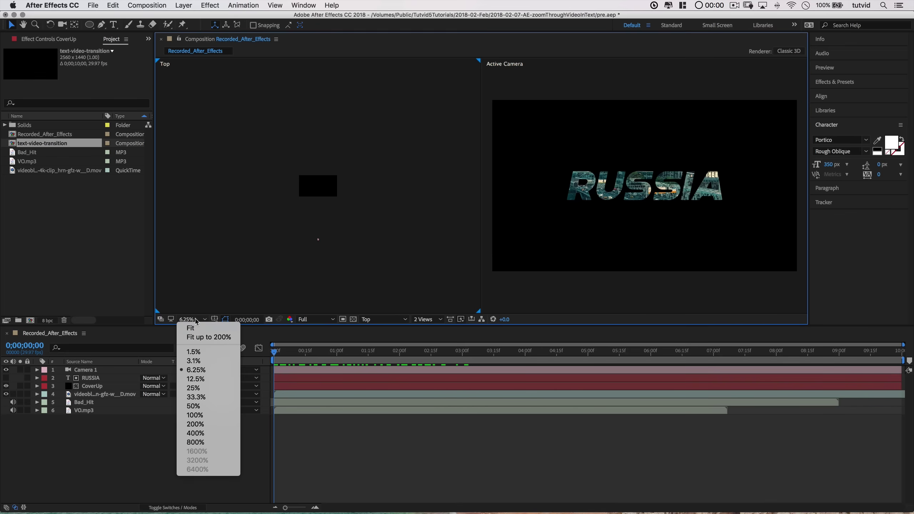
left_click(196, 406)
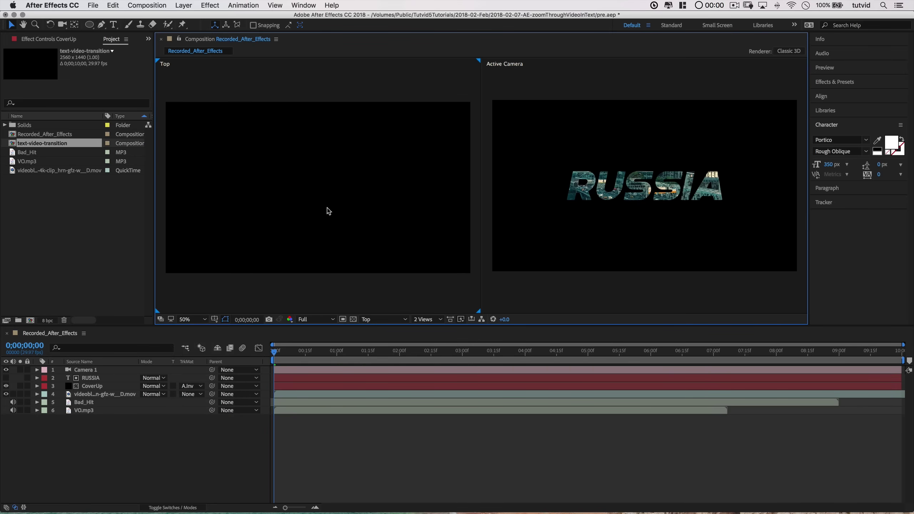
left_click(186, 319)
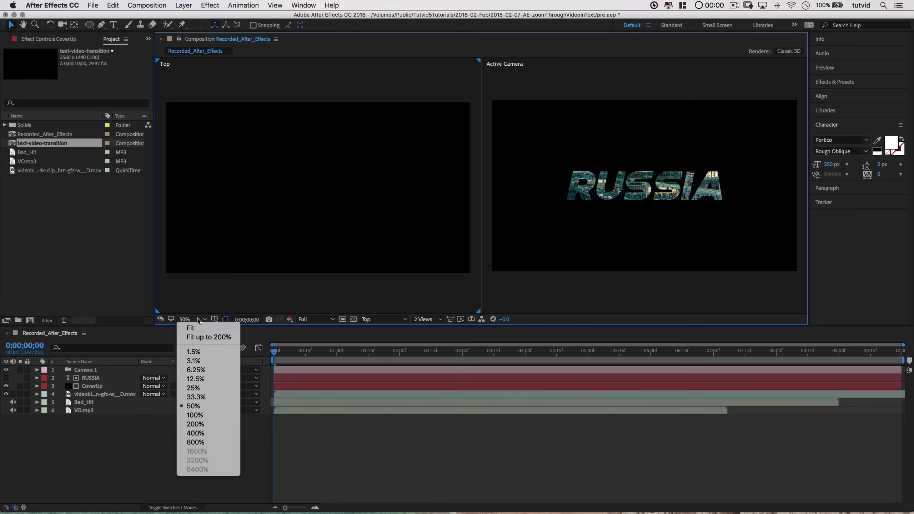
left_click(202, 392)
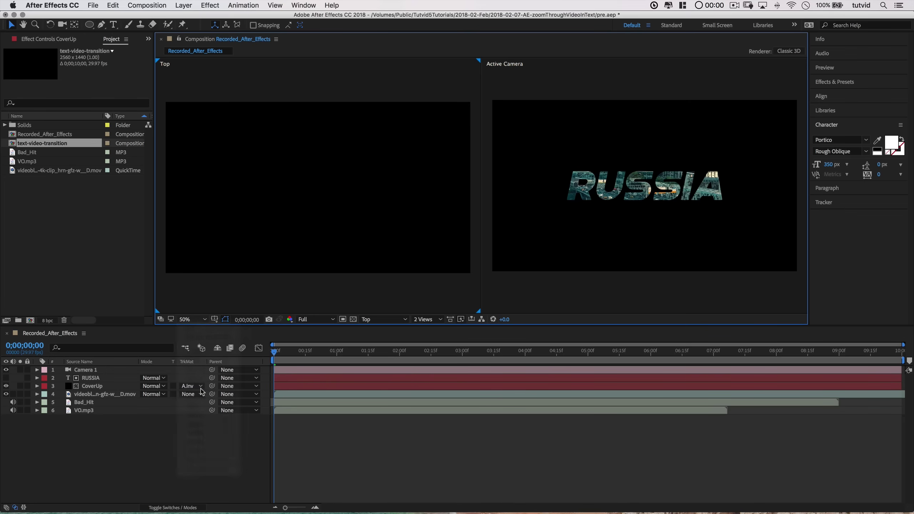
left_click(94, 370)
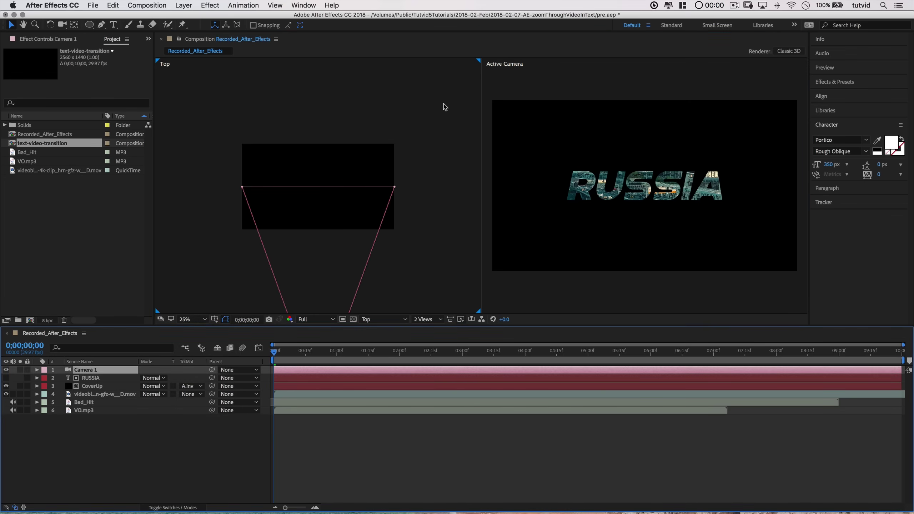
left_click(205, 320)
left_click(200, 379)
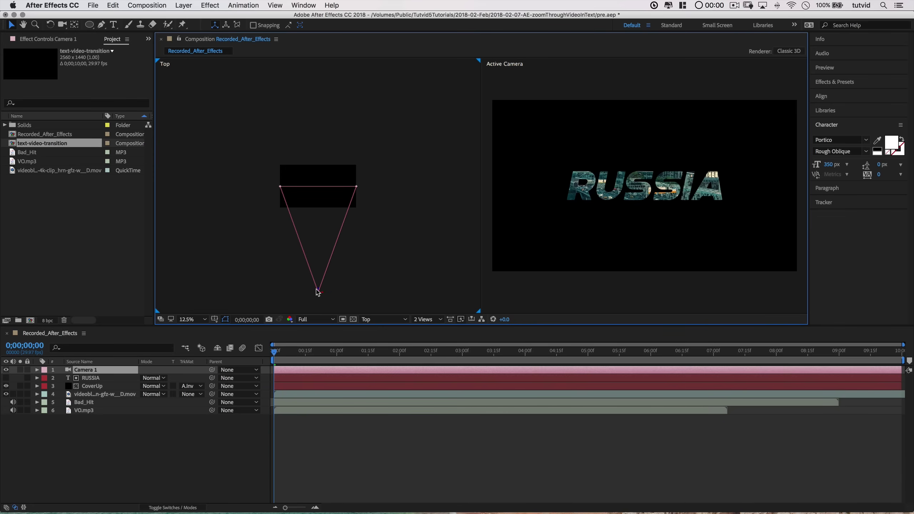
left_click_drag(318, 290, 318, 242)
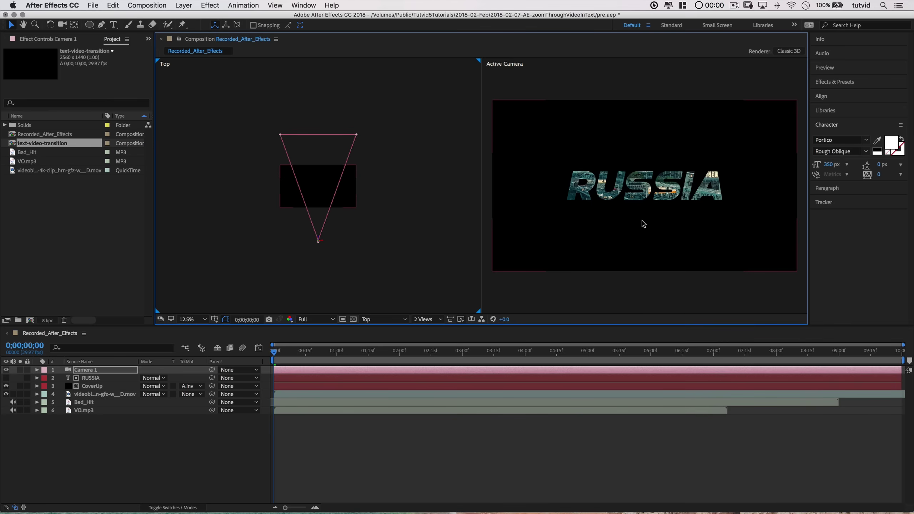
key("super+z")
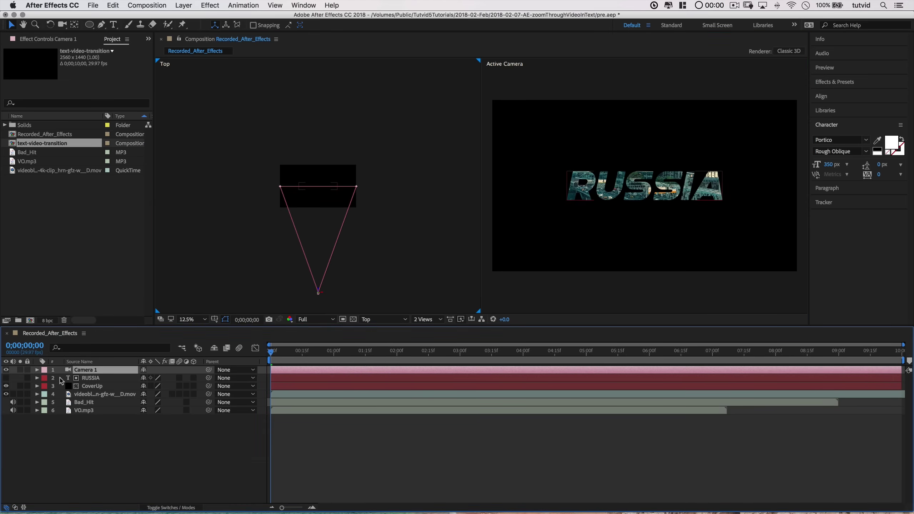
Turn on RUSSIA's 3D Layer switch and drag the camera forward and back in the Top view.
left_click(194, 379)
left_click_drag(319, 291, 315, 187)
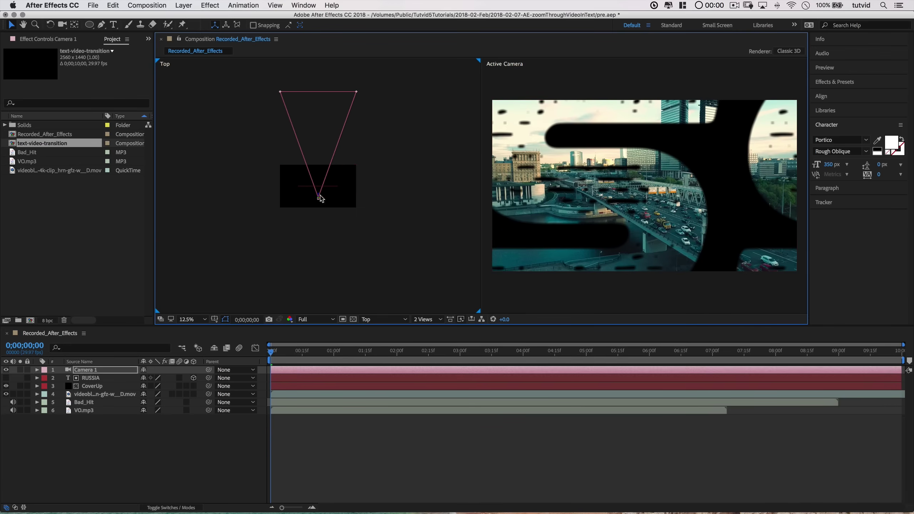
left_click_drag(321, 202, 331, 238)
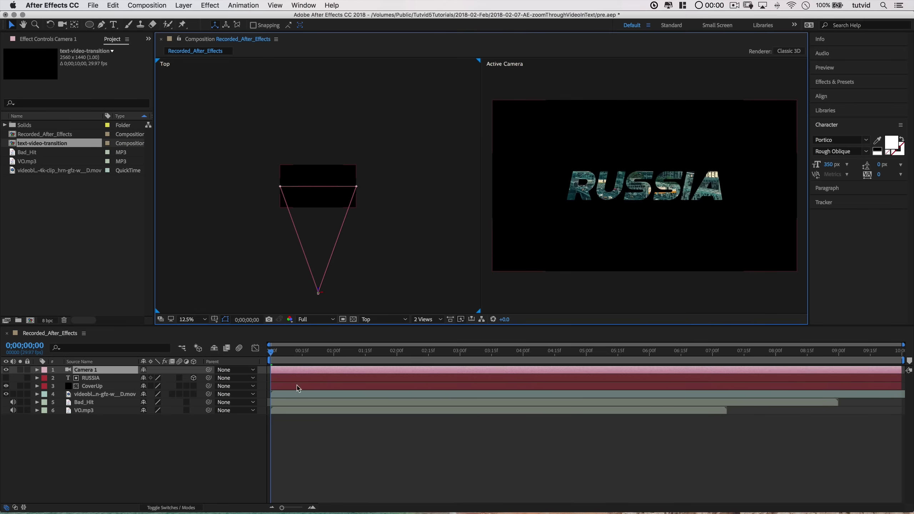
Set Camera 1's Position Z value to -17000.
left_click(37, 370)
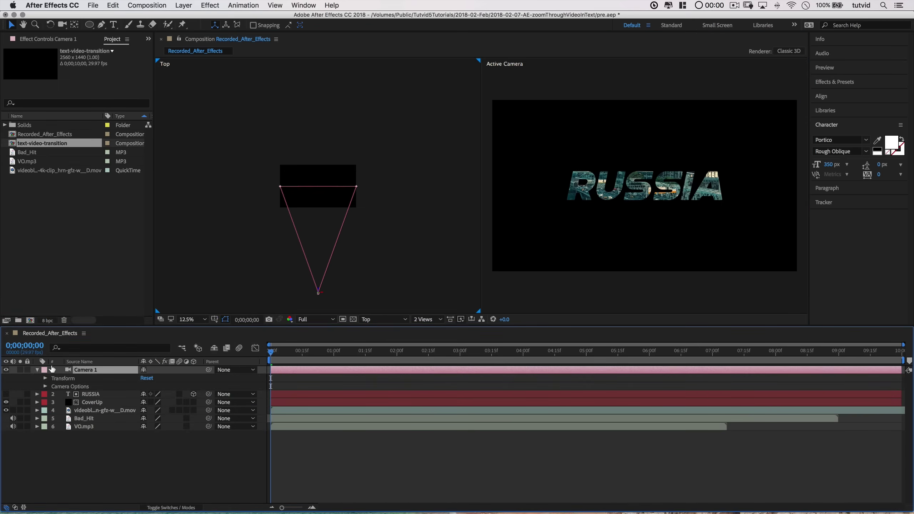
left_click(46, 386)
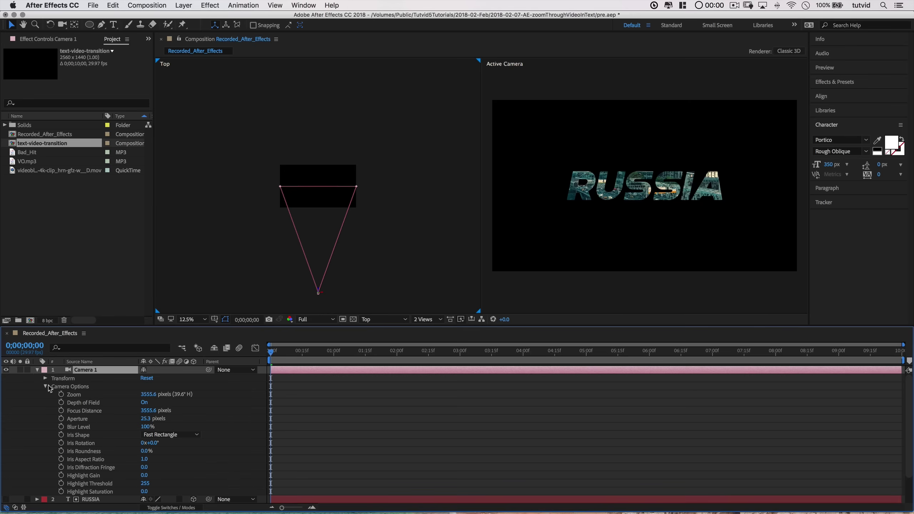
left_click(48, 386)
key("p")
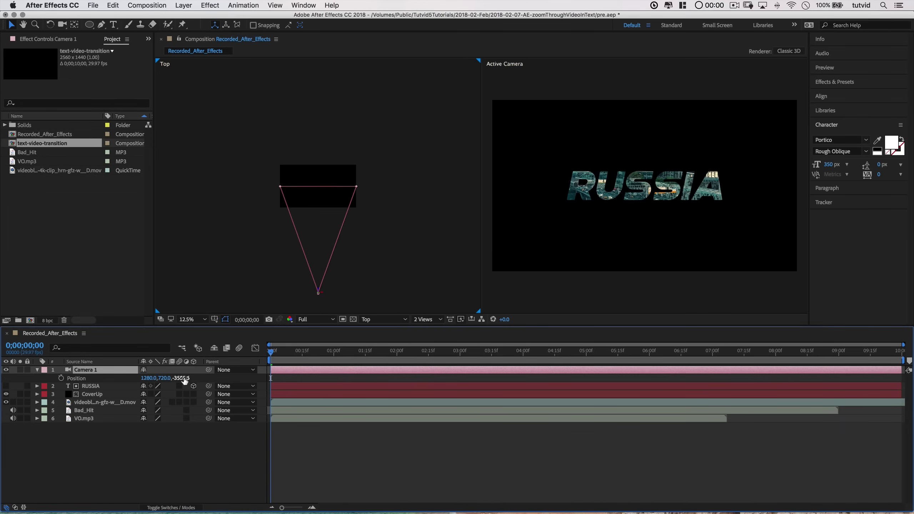
left_click(184, 378)
type("-17000")
key("Tab")
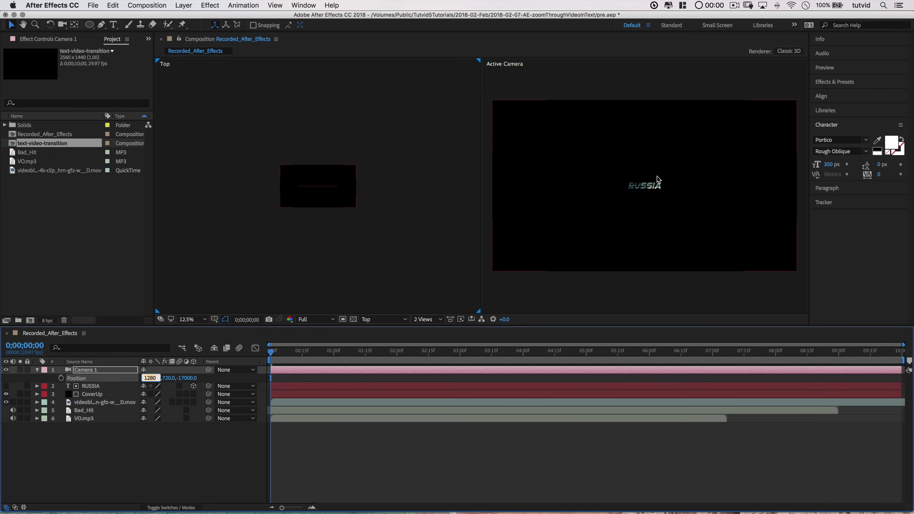
left_click(193, 320)
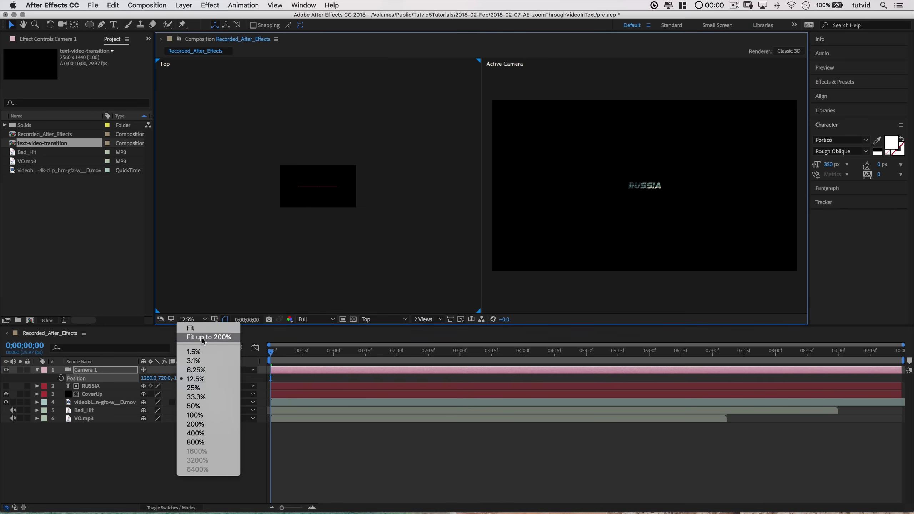
left_click(236, 323)
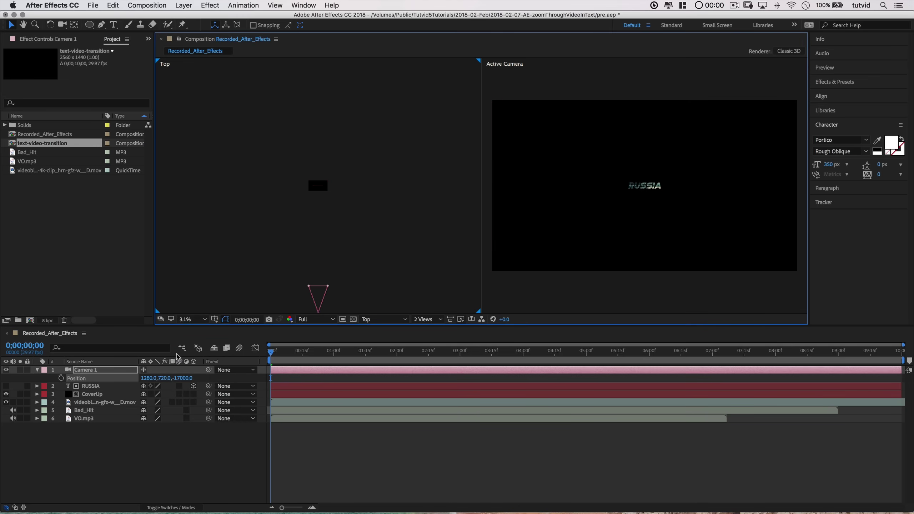
Keyframe the camera Position at frame 0 and move the playhead to Bad_Hit's waveform peak.
left_click(62, 381)
mouse_move(272, 382)
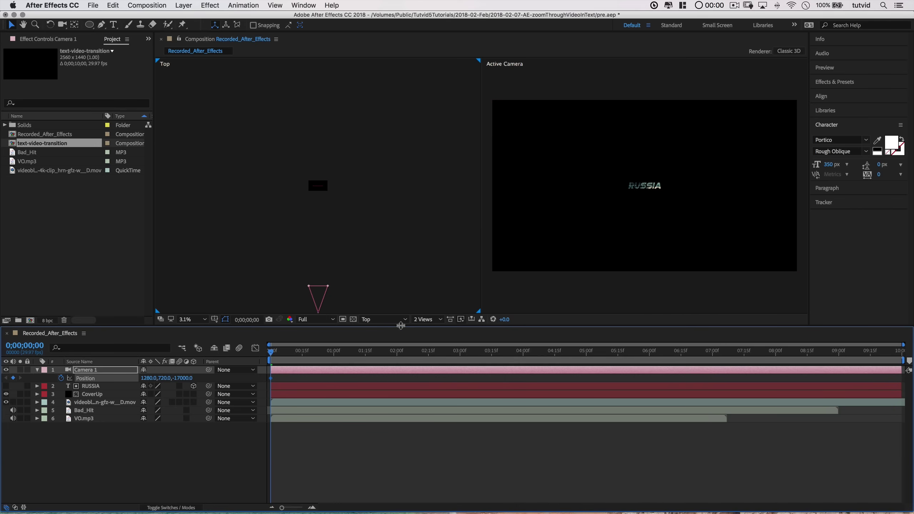
left_click(76, 411)
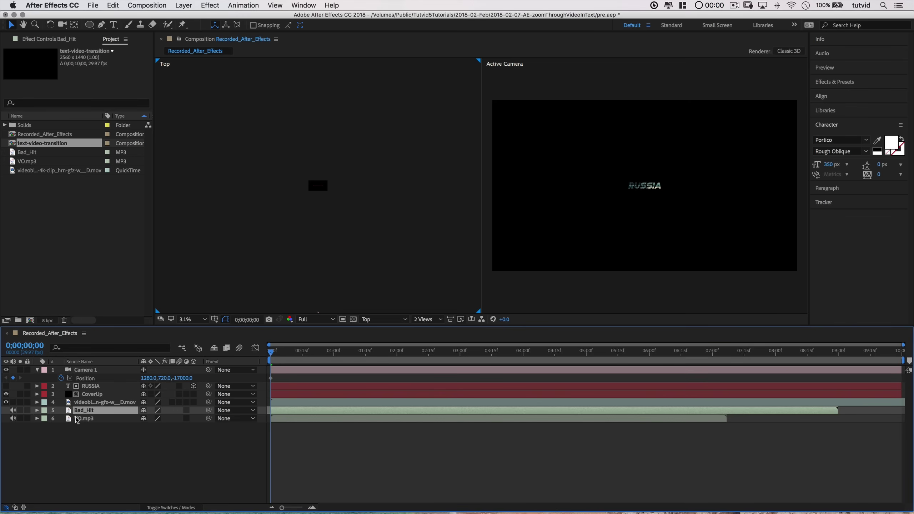
key("l")
key("l")
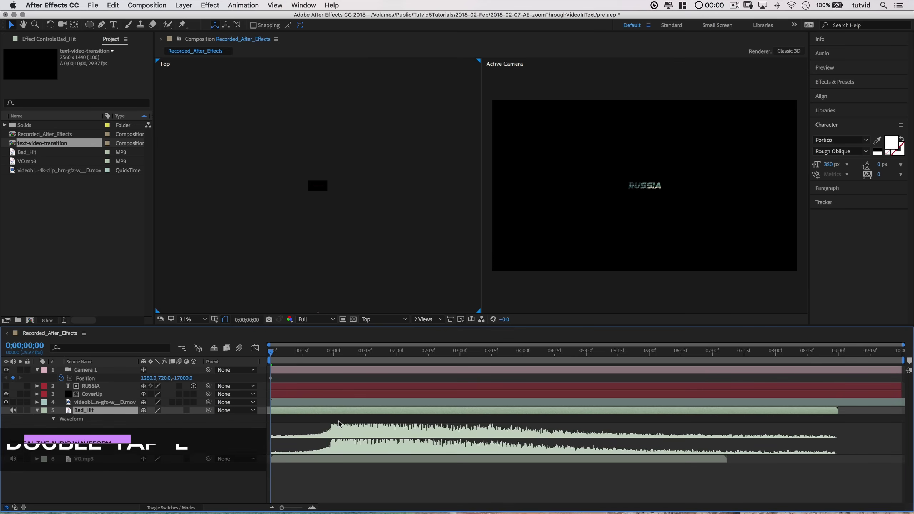
left_click(332, 351)
left_click_drag(334, 352, 334, 353)
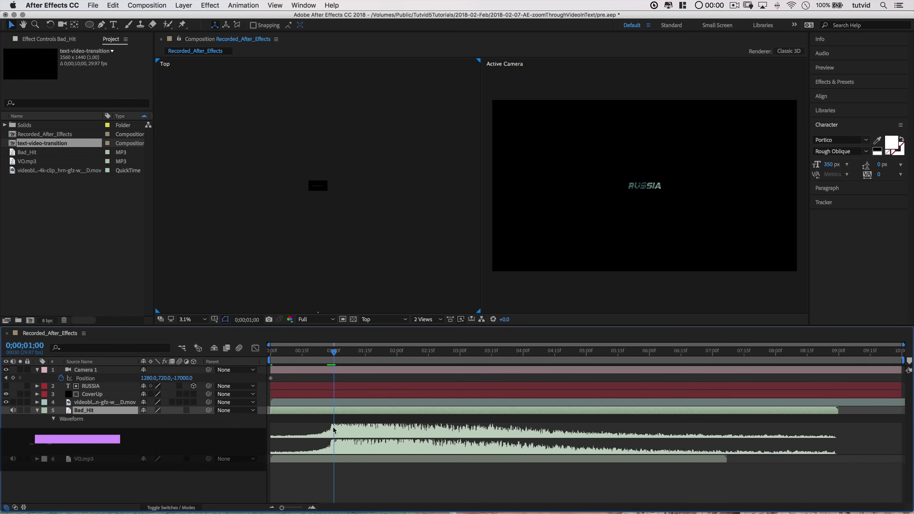
Set the camera Z to -5 at 1:00 and preview the fly-through from the start.
left_click(181, 378)
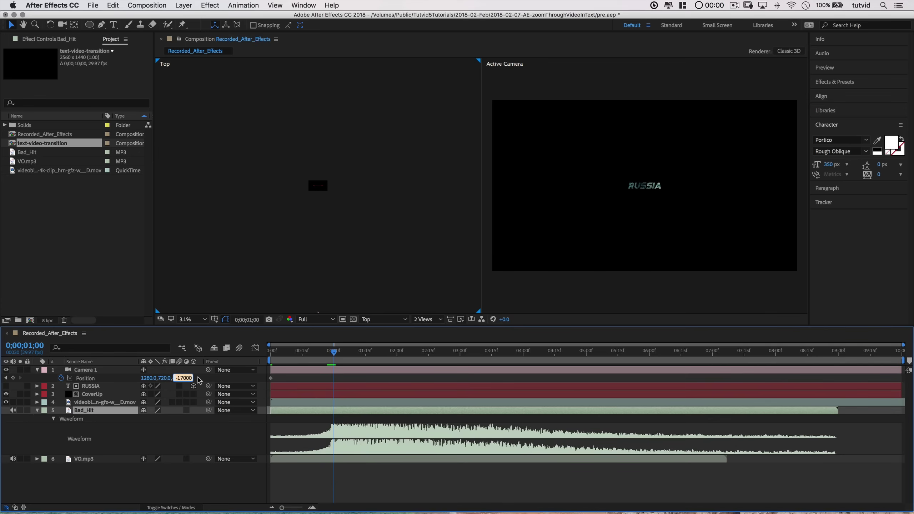
type("-5")
key("Tab")
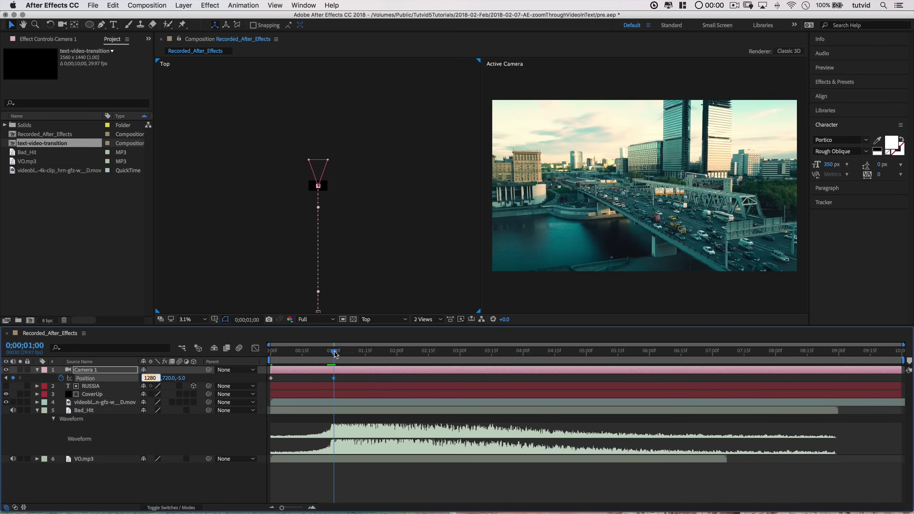
left_click_drag(335, 355, 260, 360)
key("space")
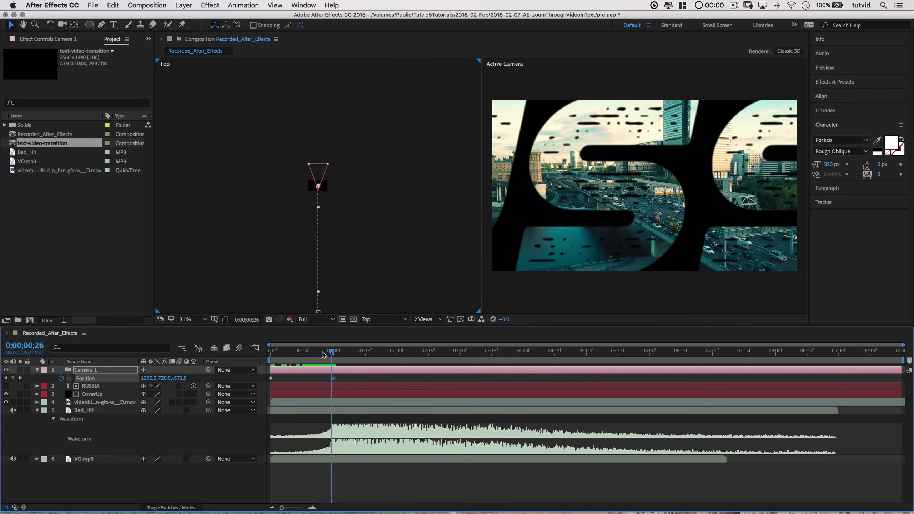
left_click_drag(323, 355, 298, 356)
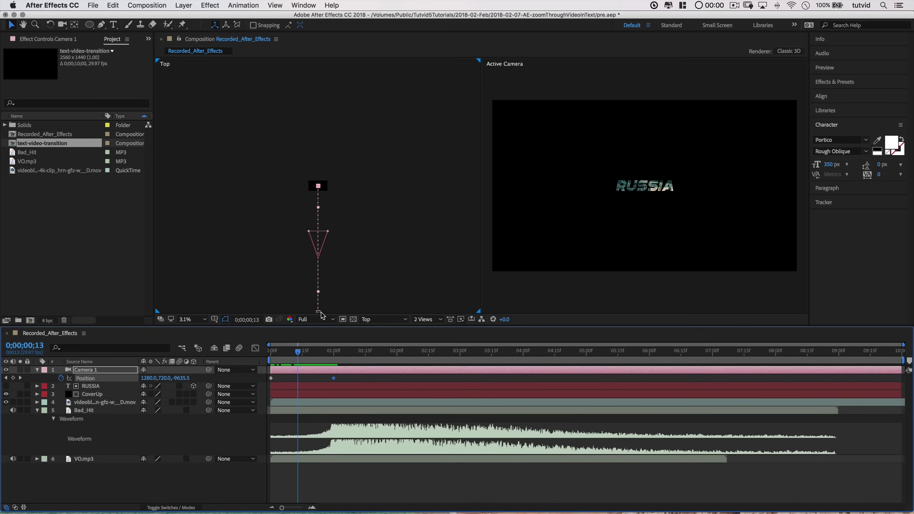
Set Camera 1's Auto-Orientation to Off.
right_click(94, 373)
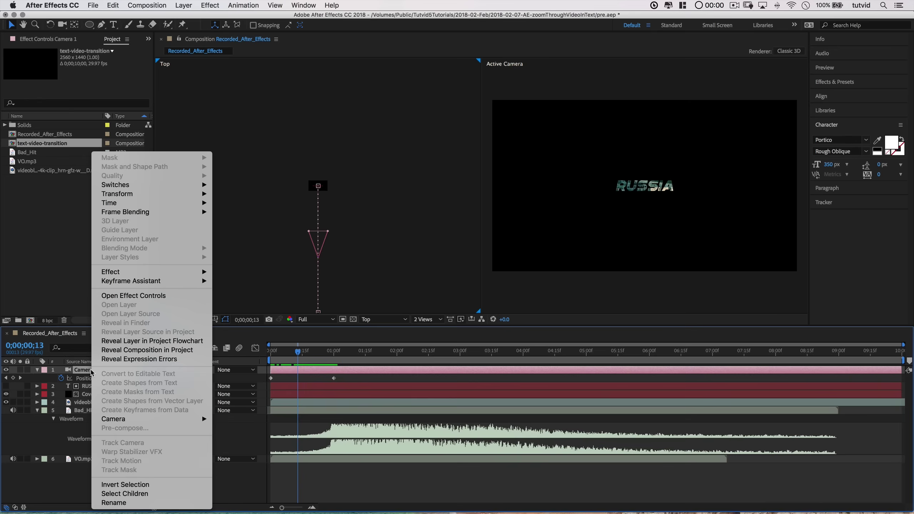
mouse_move(129, 193)
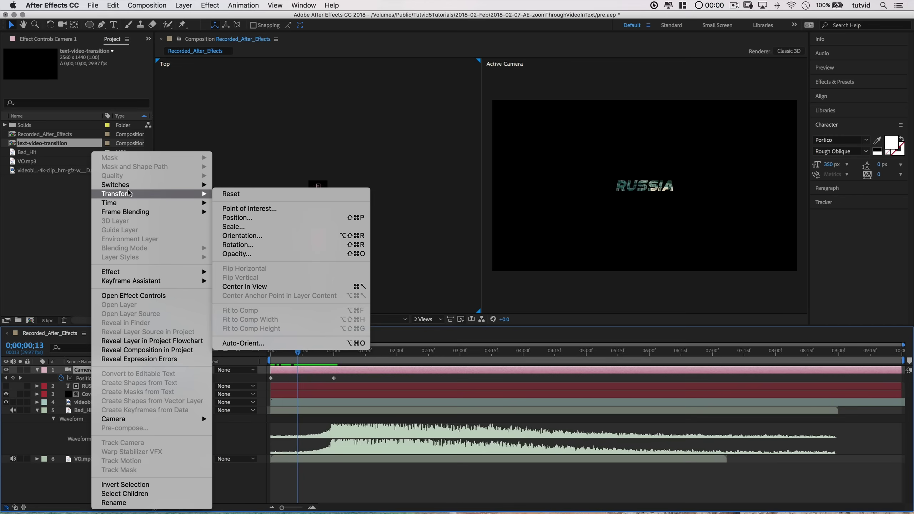
left_click(248, 344)
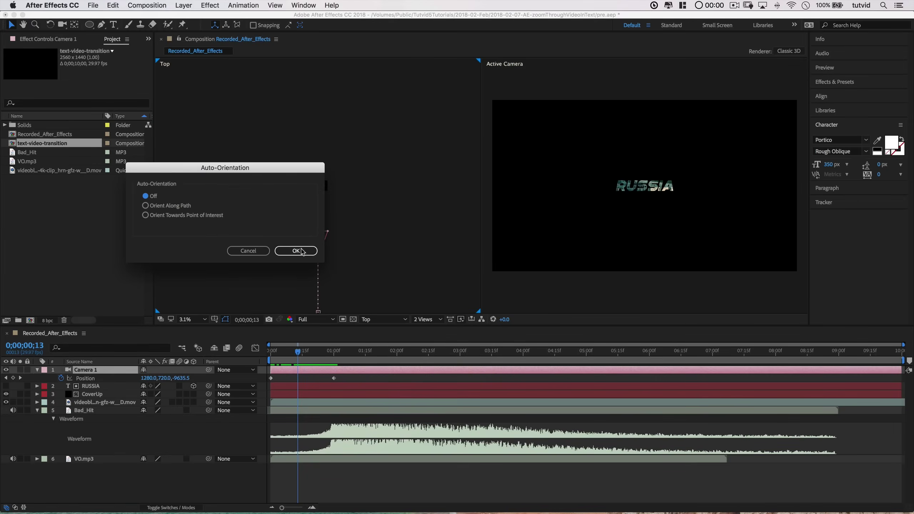
left_click(301, 252)
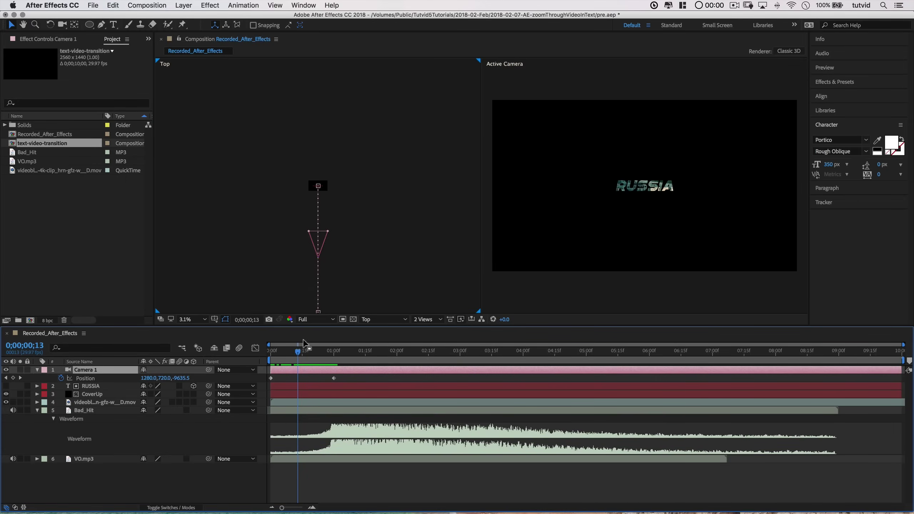
Apply Easy Ease to both Camera 1 Position keyframes.
left_click(271, 378)
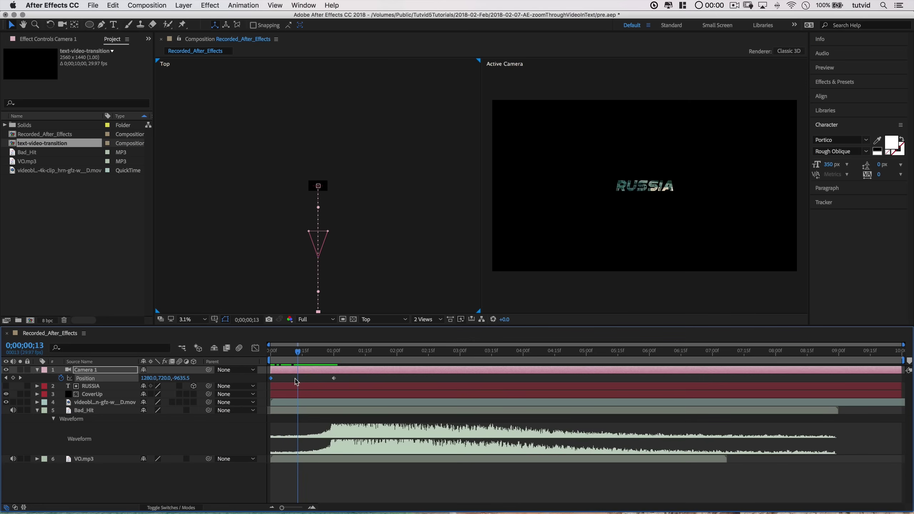
left_click(334, 379, "shift")
key("F9")
Return to the first frame and switch the viewer layout to 1 View.
left_click_drag(287, 353, 263, 355)
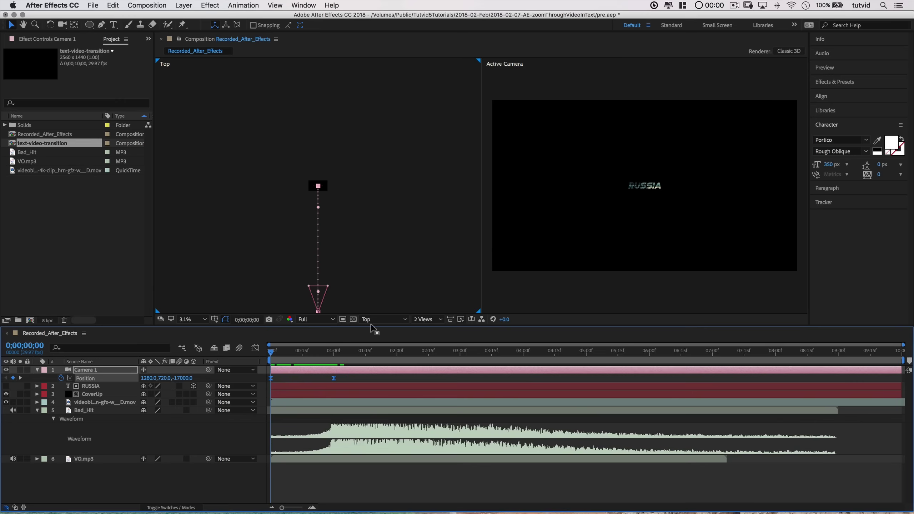
left_click(432, 319)
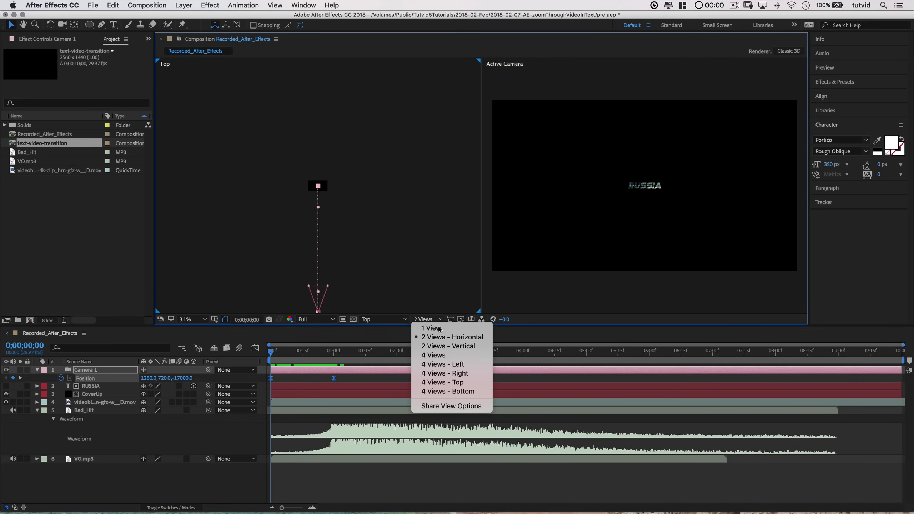
left_click(448, 328)
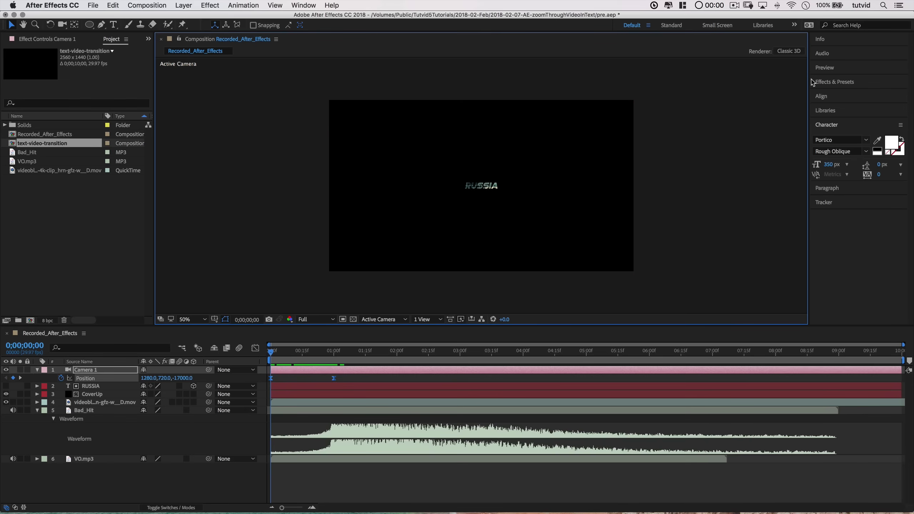
Play the camera fly-through full screen, then scrub from 0:00 through RUSSIA into the city.
left_click(830, 68)
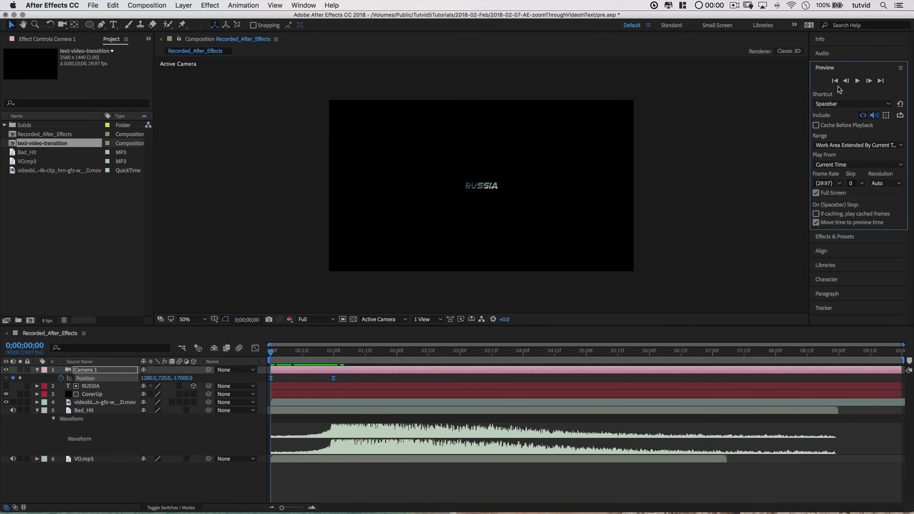
left_click(834, 69)
left_click(299, 231)
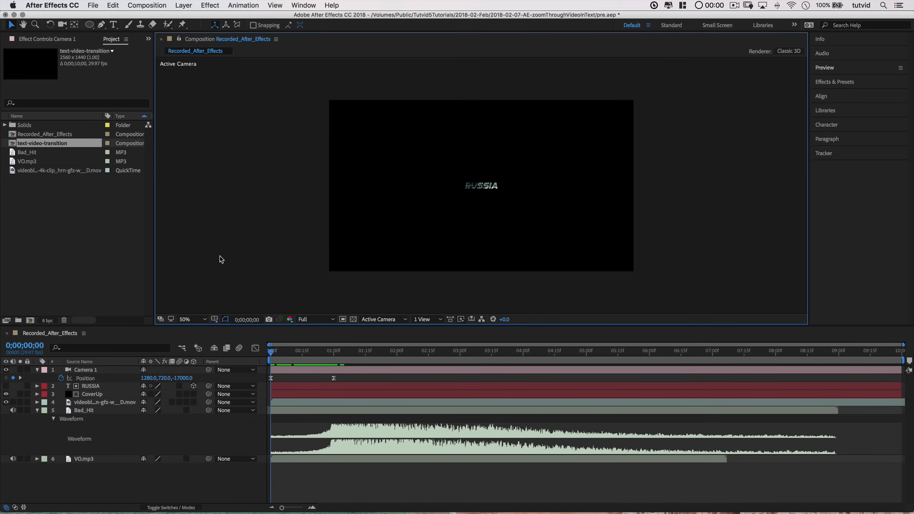
key("space")
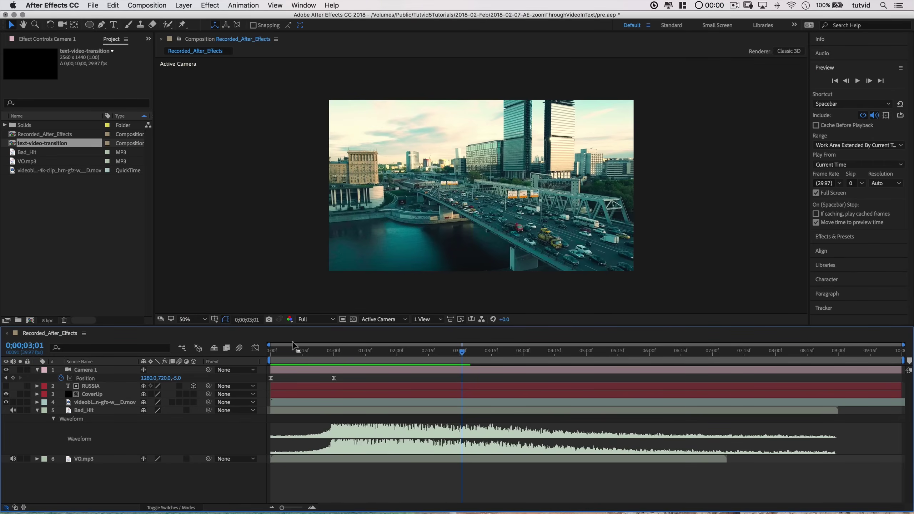
key("Home")
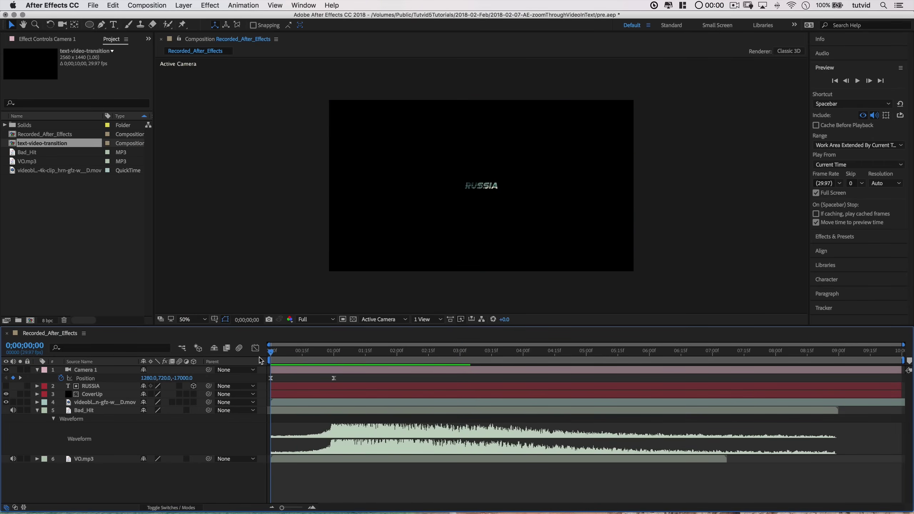
left_click_drag(276, 357, 249, 359)
Show only the RUSSIA layer's Opacity and set its first keyframe at frame 0.
left_click(38, 371)
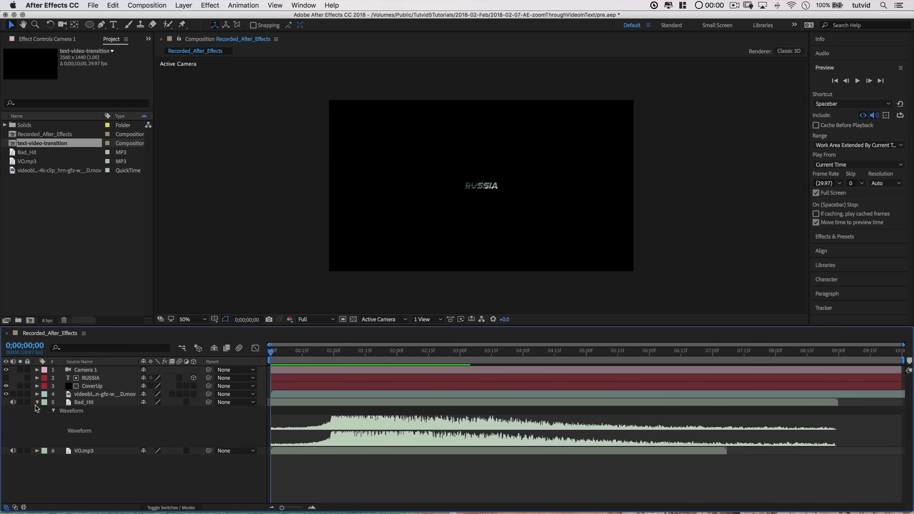
left_click(37, 402)
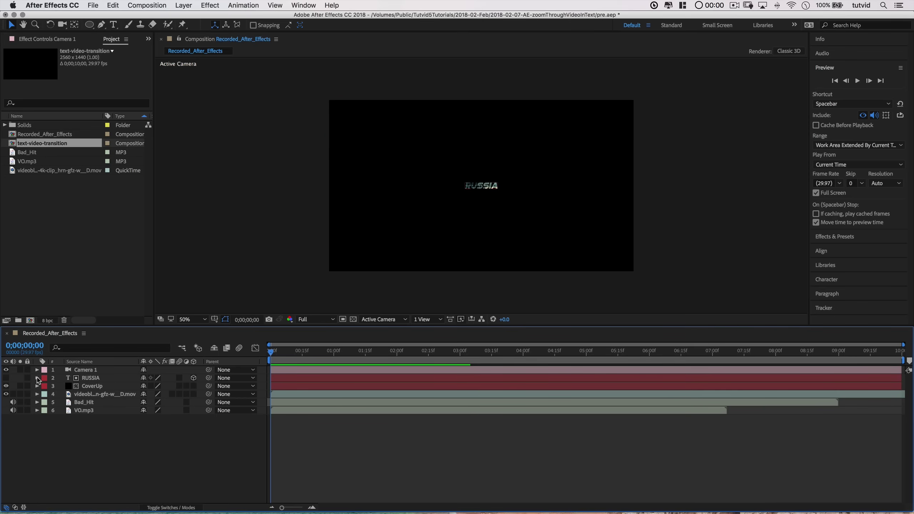
left_click(37, 378)
left_click(96, 381)
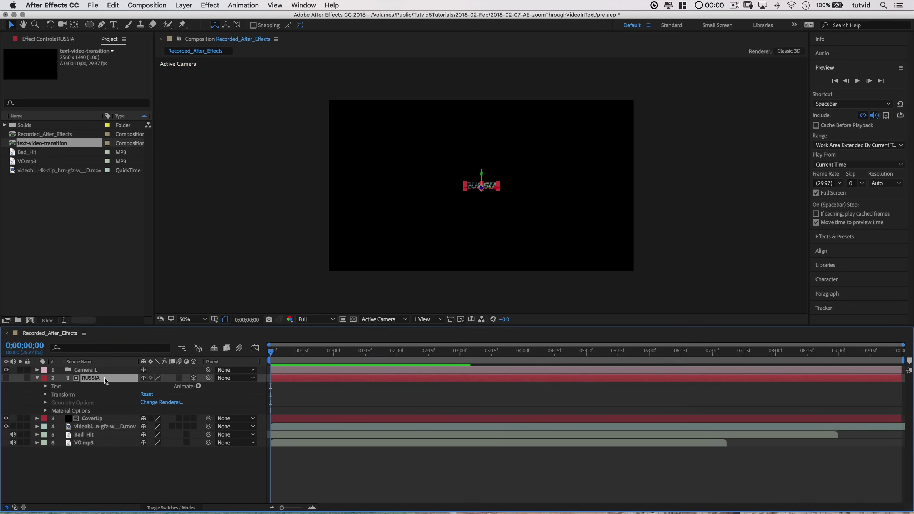
key("t")
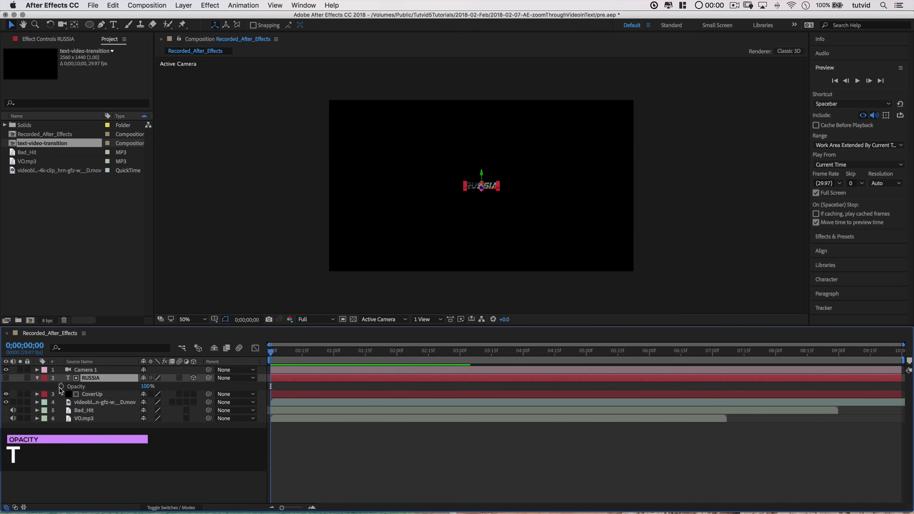
left_click(61, 387)
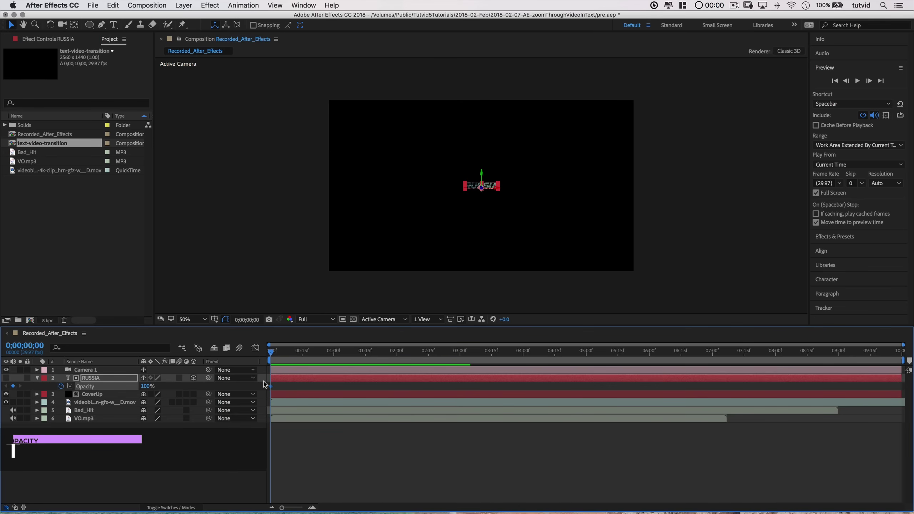
Add a 100% Opacity keyframe at frame 3 and change the frame-0 keyframe to 0%.
left_click_drag(312, 352, 271, 355)
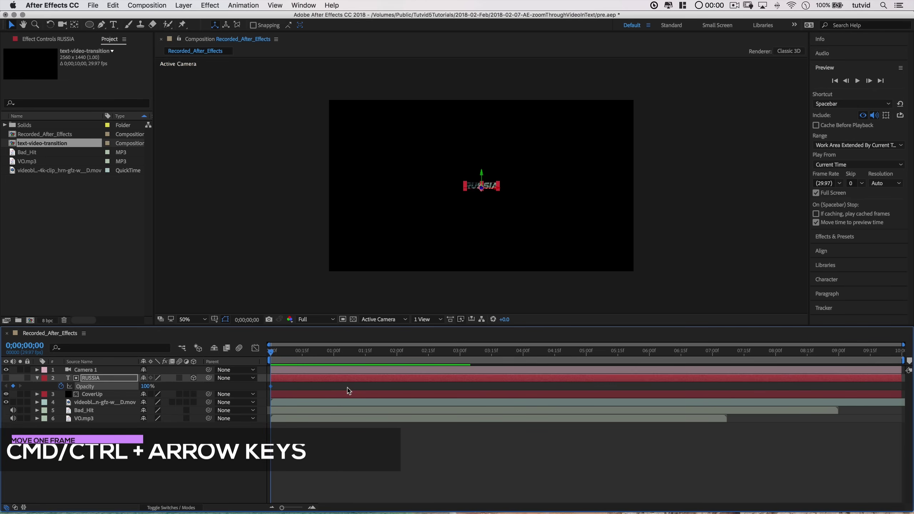
key("super+Right")
key("super+Right")
key("super+Right")
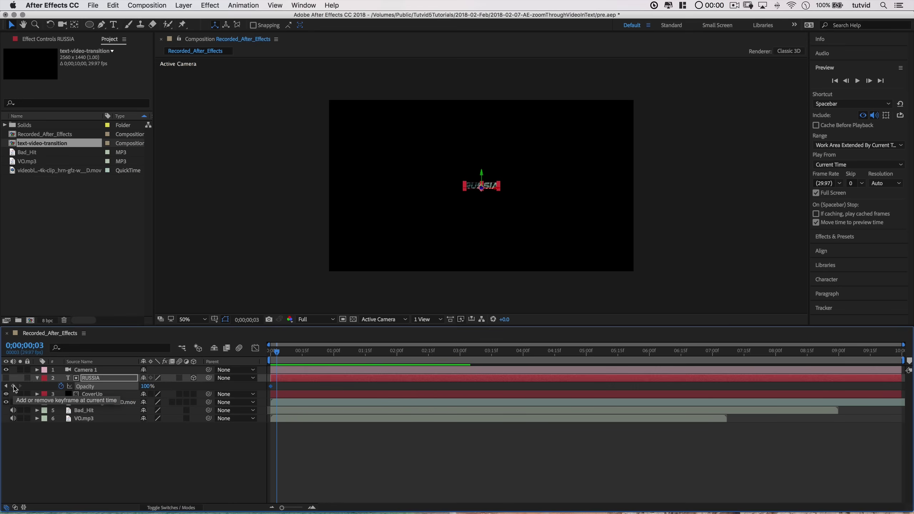
left_click(12, 385)
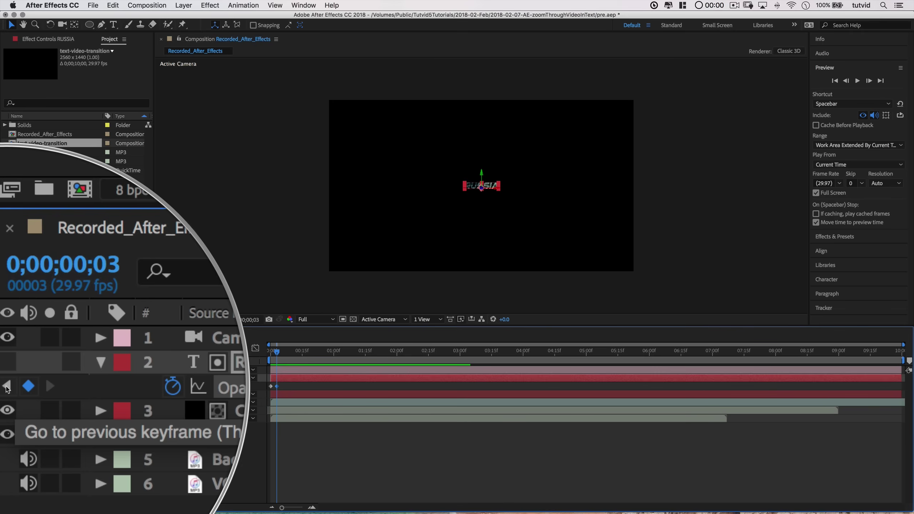
left_click(6, 386)
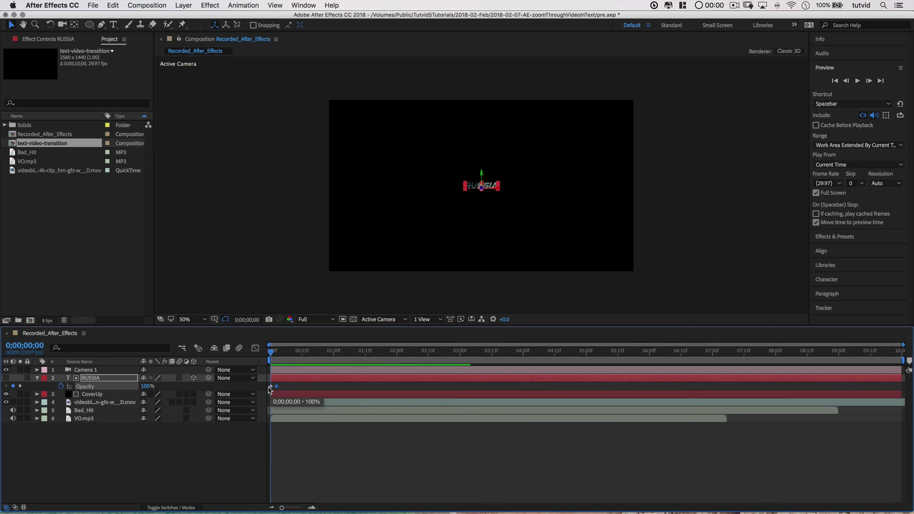
left_click(148, 386)
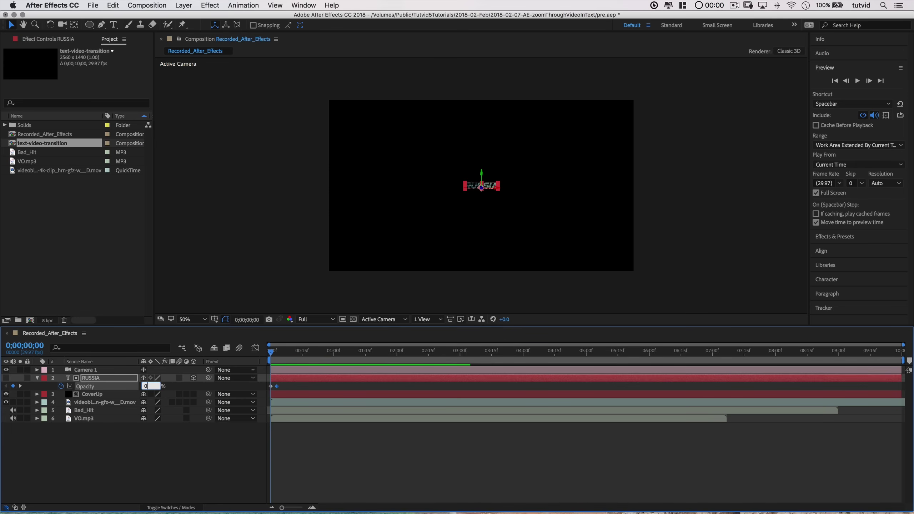
type("0")
key("Return")
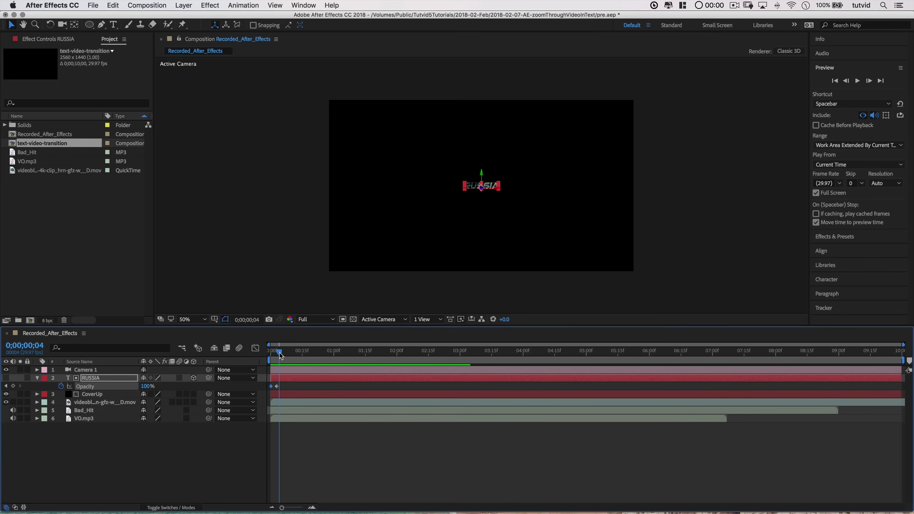